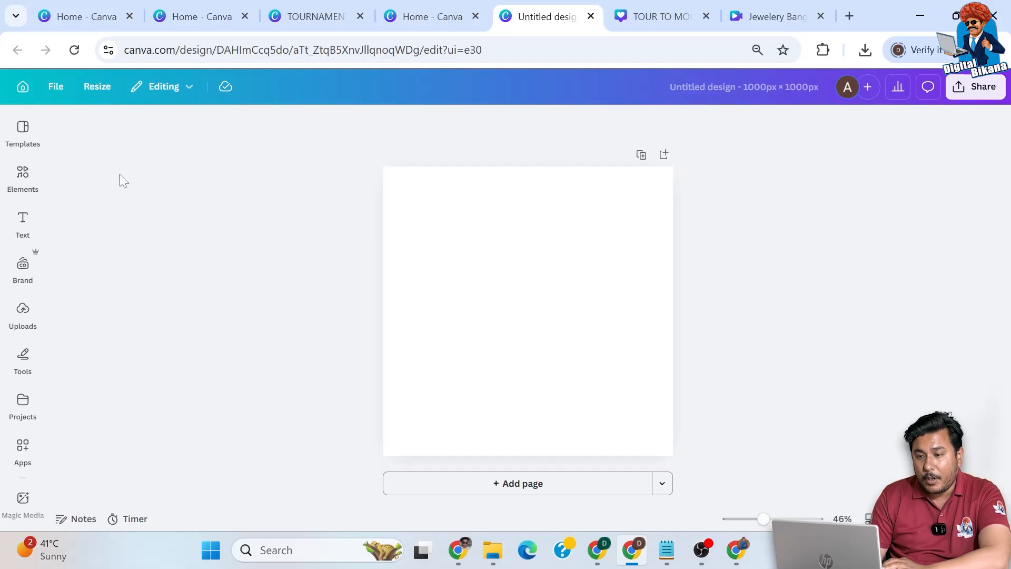
Step: Add a heading to the blank page with the text "AV"
click(23, 220)
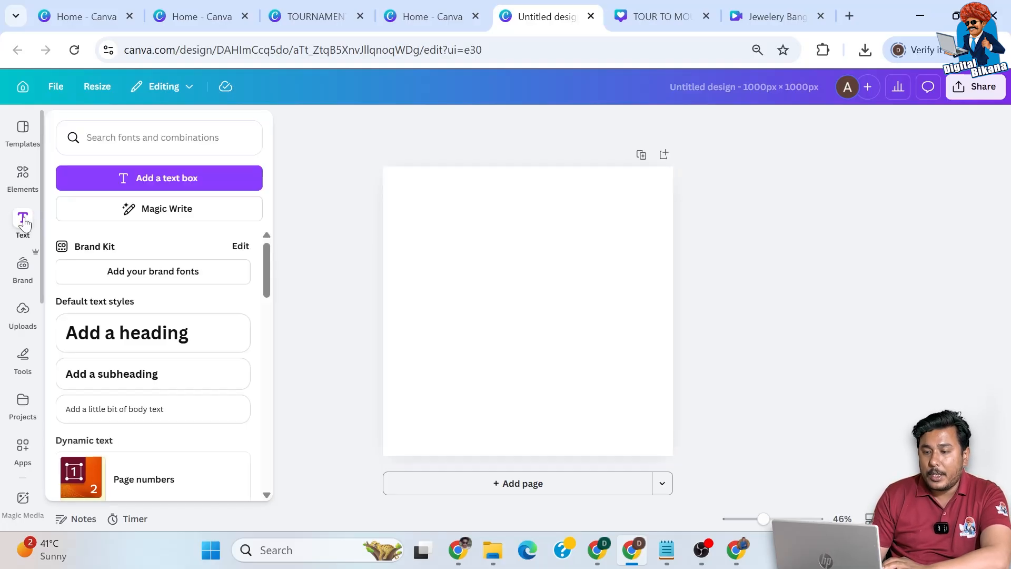
click(117, 339)
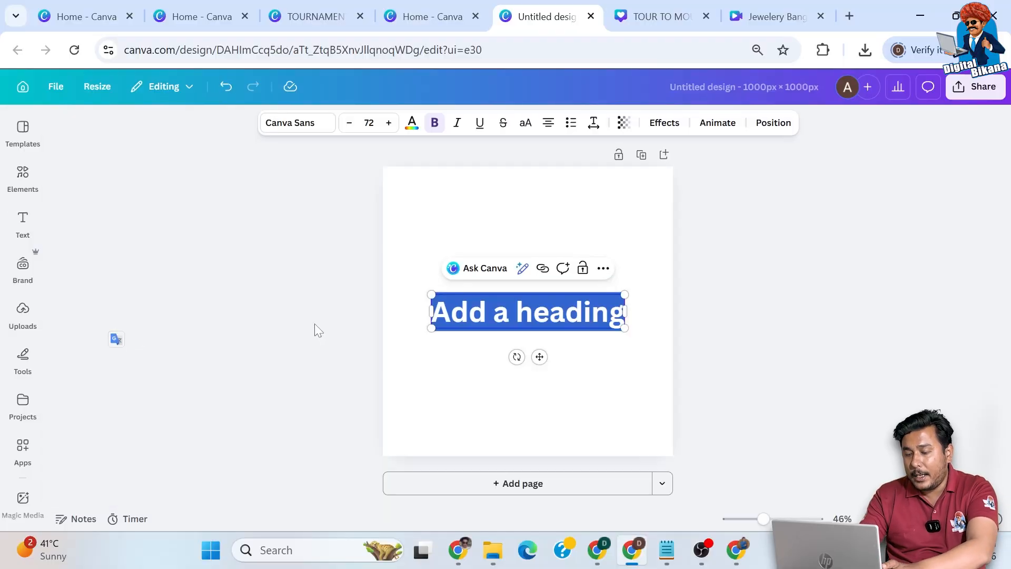
text(av)
key(BackSpace)
key(BackSpace)
text(AV)
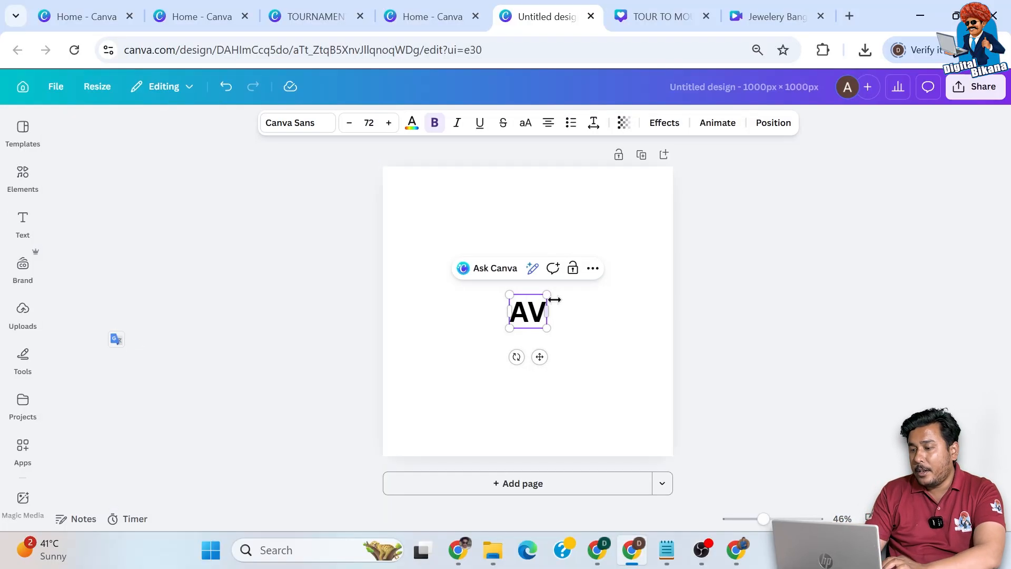
Step: Enlarge the AV heading to about size 170 and set its font to Blanka
drag(550, 295, 606, 262)
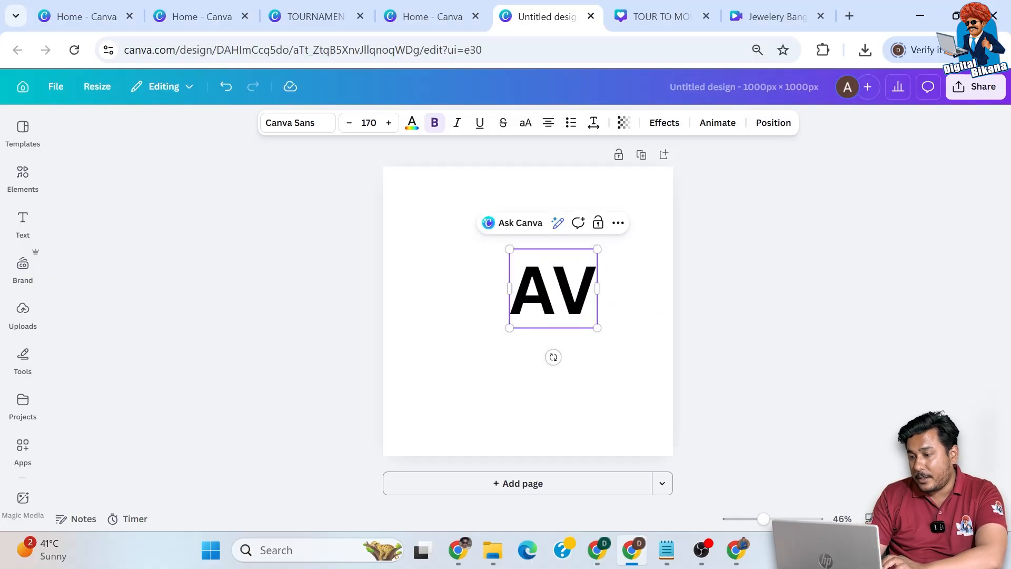
click(321, 125)
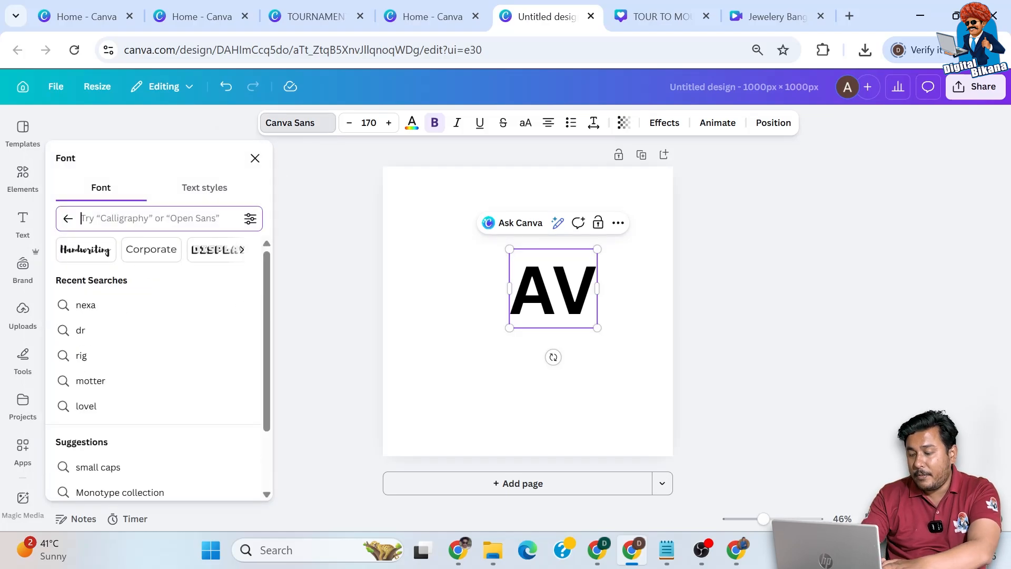
text(BLAN)
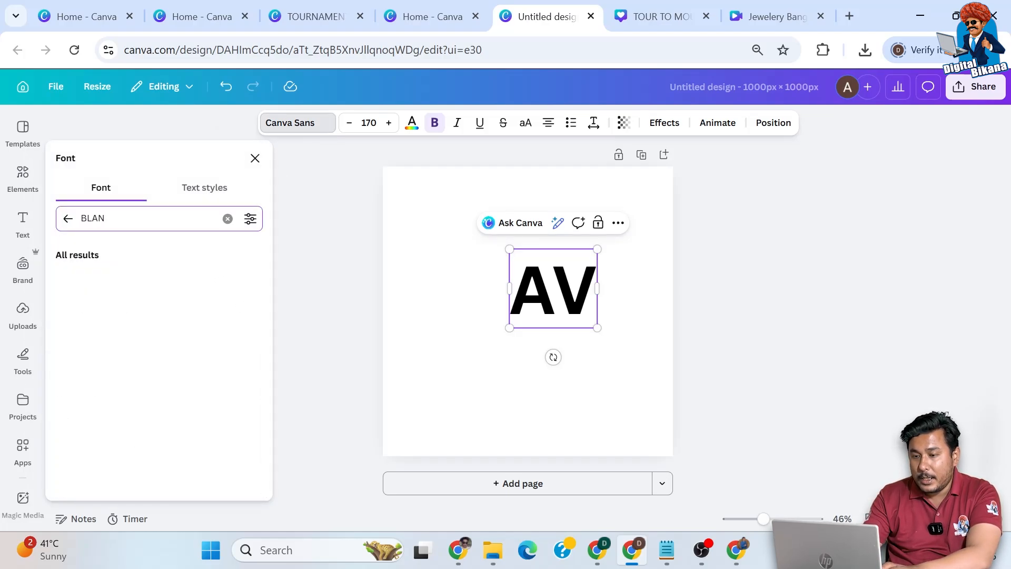
click(122, 282)
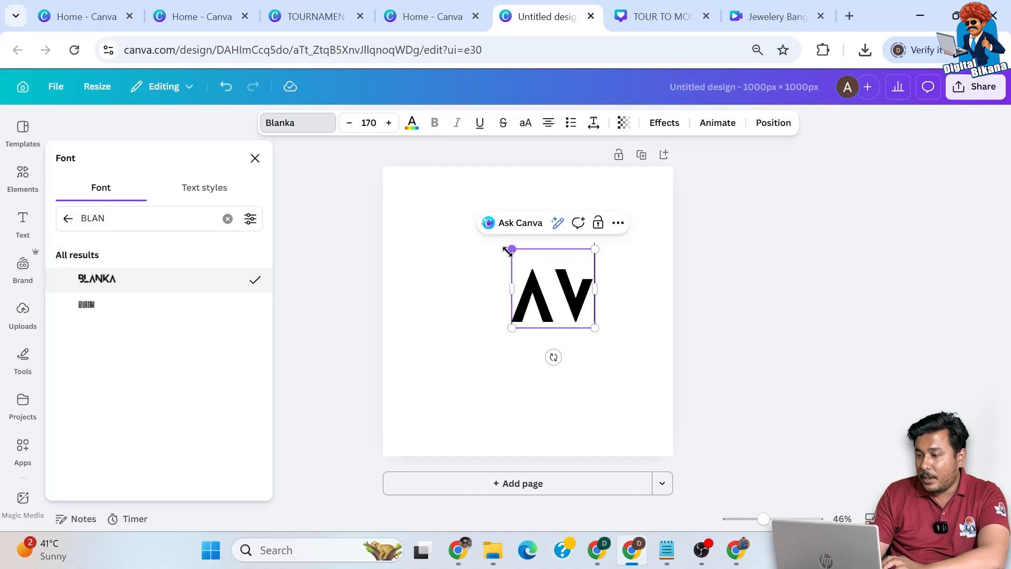
Step: Enlarge the AV text to about size 416 and center it horizontally on the page
drag(514, 248, 409, 201)
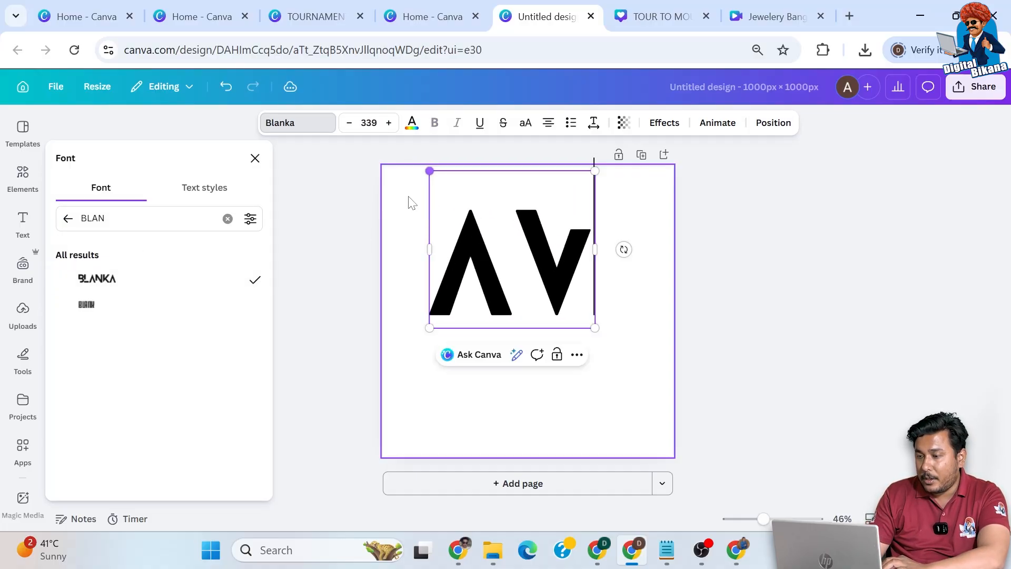
drag(595, 327, 631, 364)
click(734, 336)
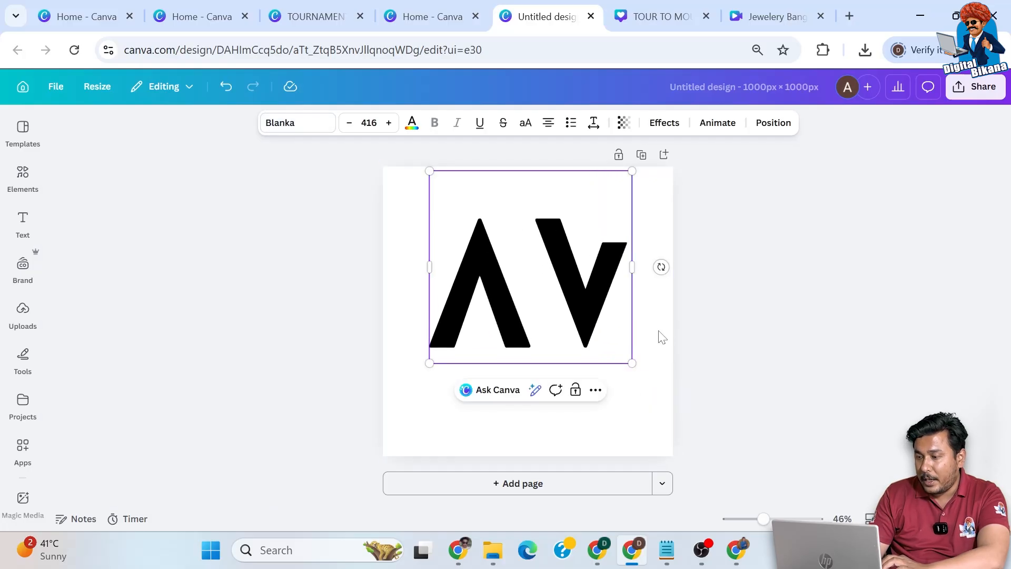
click(740, 353)
click(571, 302)
drag(571, 302, 570, 316)
Step: Try dark blue on the AV text, settle on the default solid teal, and deselect the text
click(413, 124)
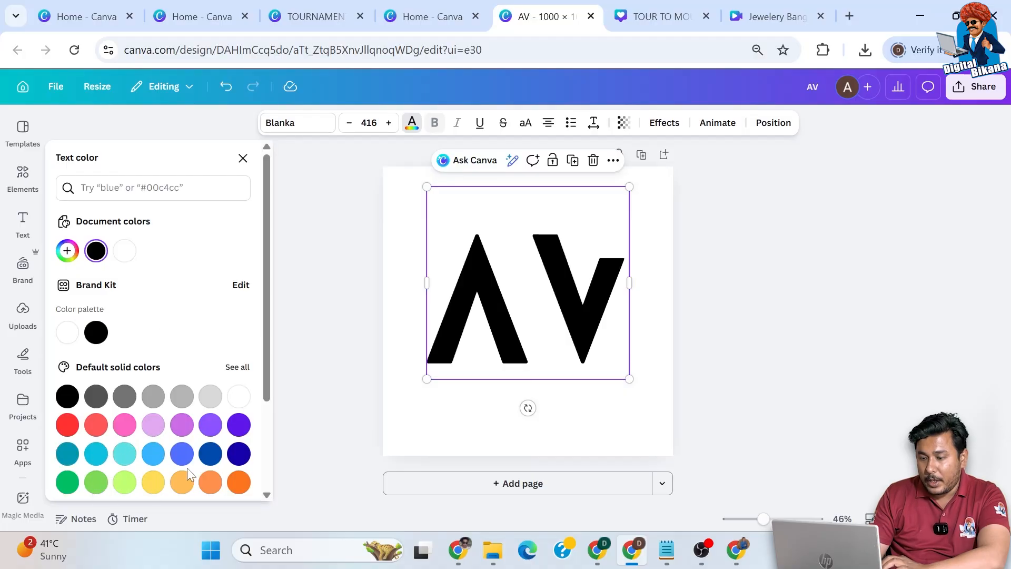
click(236, 453)
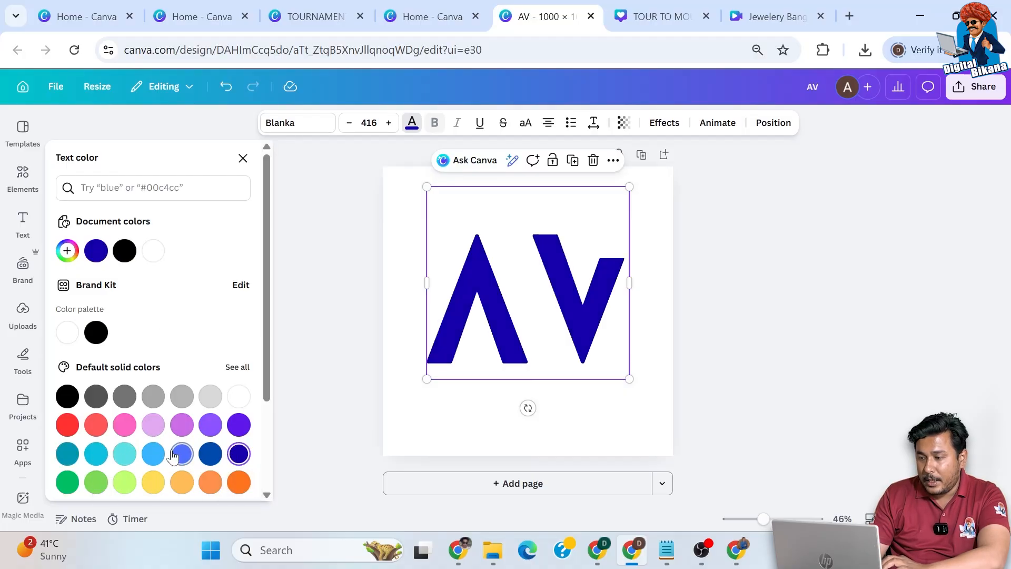
scroll(174, 456, down, 3)
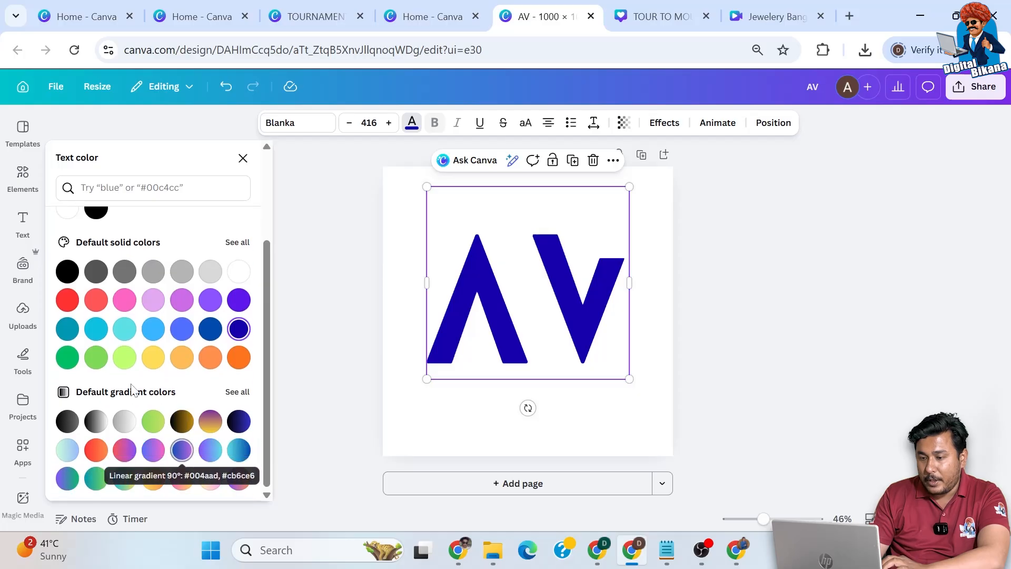
click(72, 333)
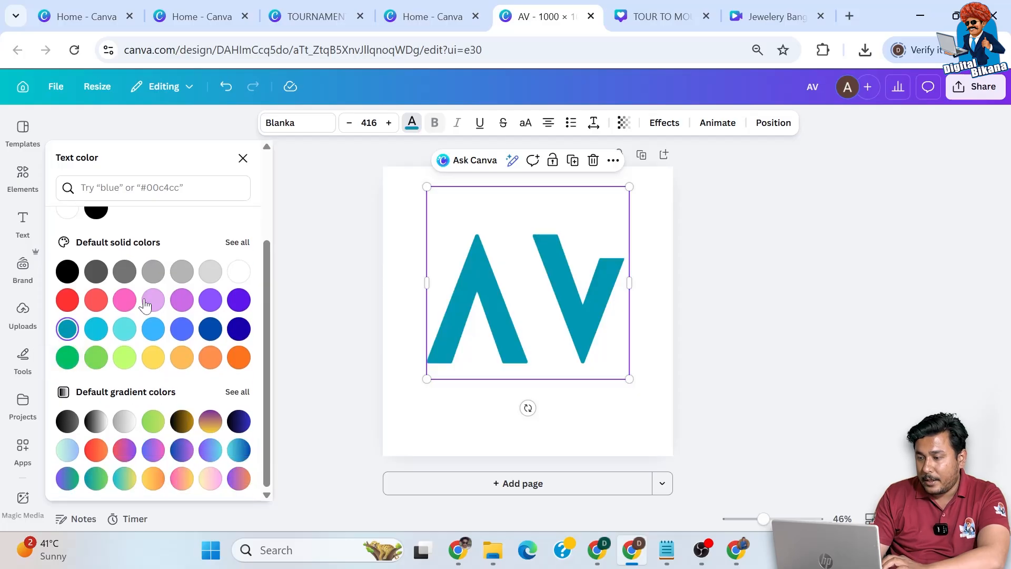
key(Escape)
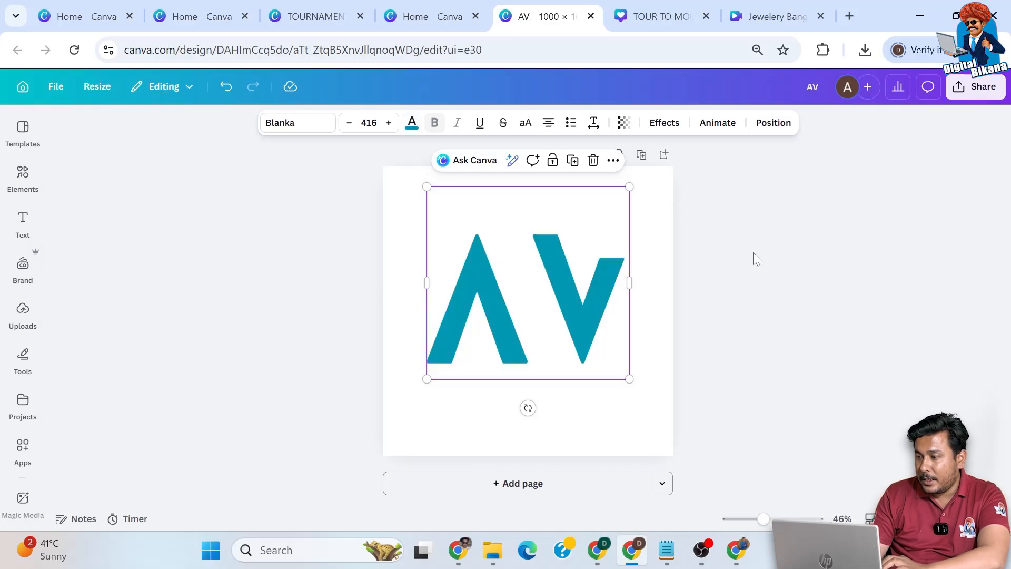
click(768, 238)
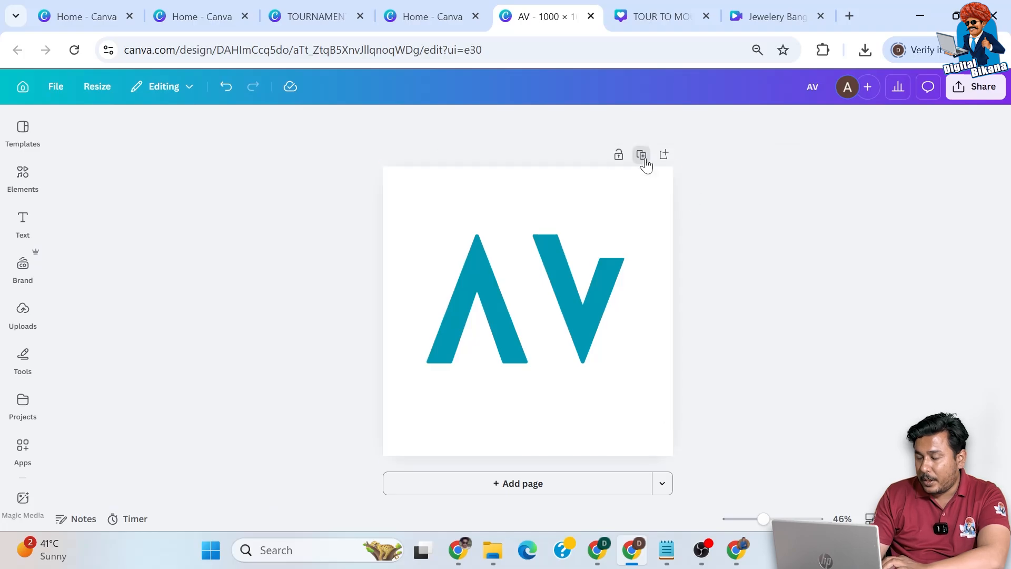
Step: Duplicate the page and recolor the AV text on the copy to the default solid orange
click(641, 155)
click(578, 292)
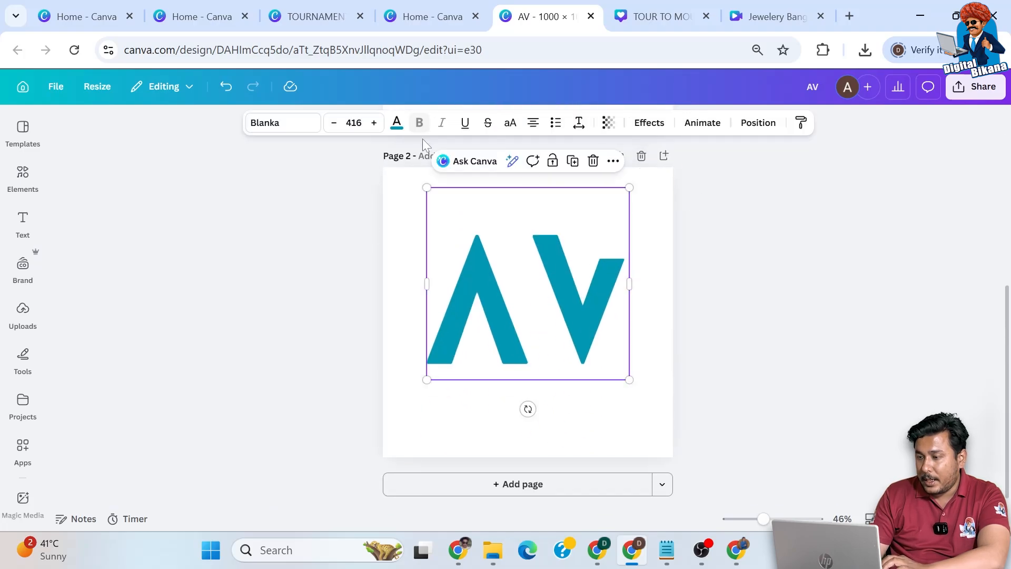
click(398, 125)
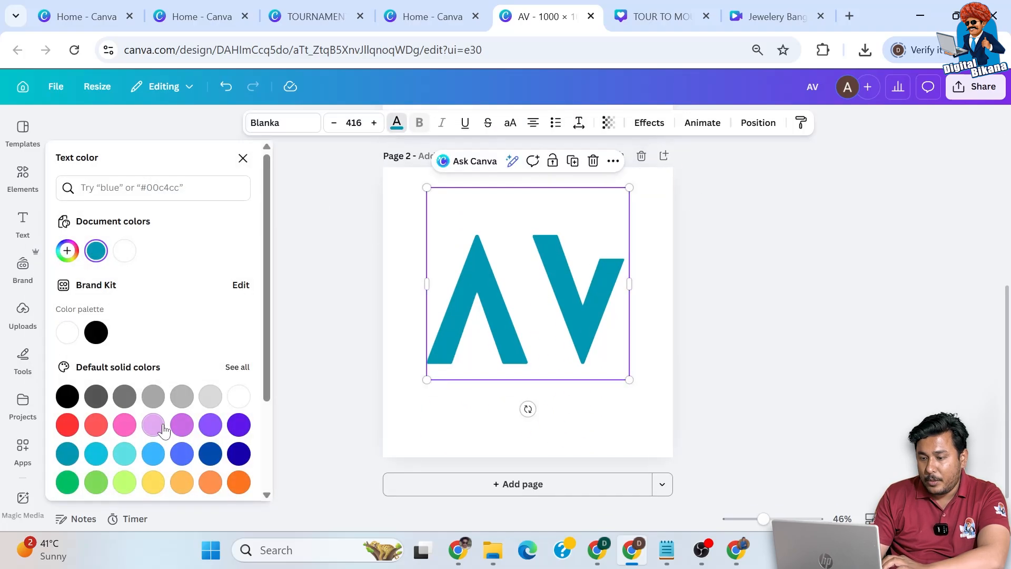
scroll(164, 431, down, 2)
click(239, 407)
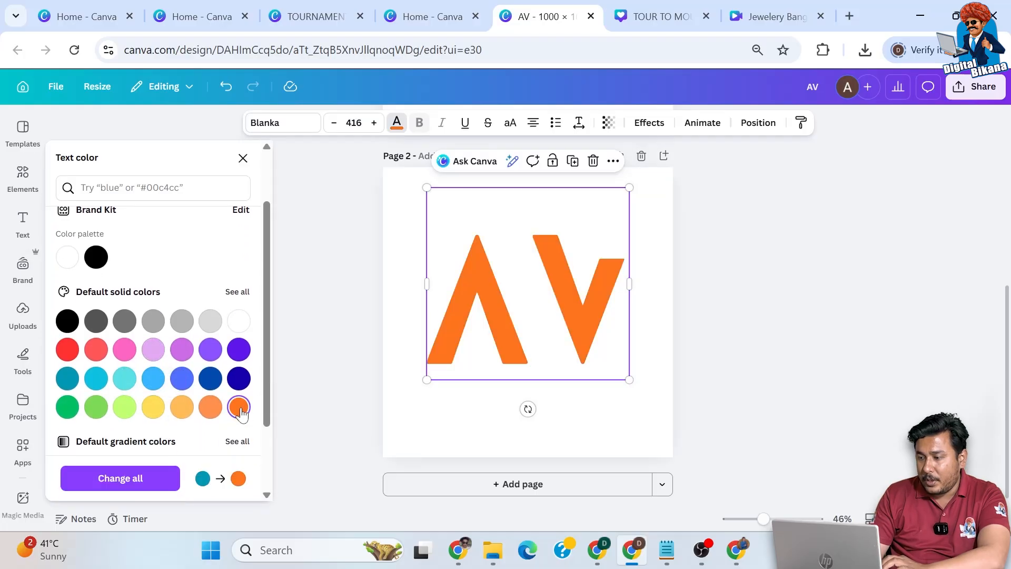
click(704, 286)
Step: Download only page 1, with the teal AV, as a PNG with a transparent background
scroll(704, 287, up, 5)
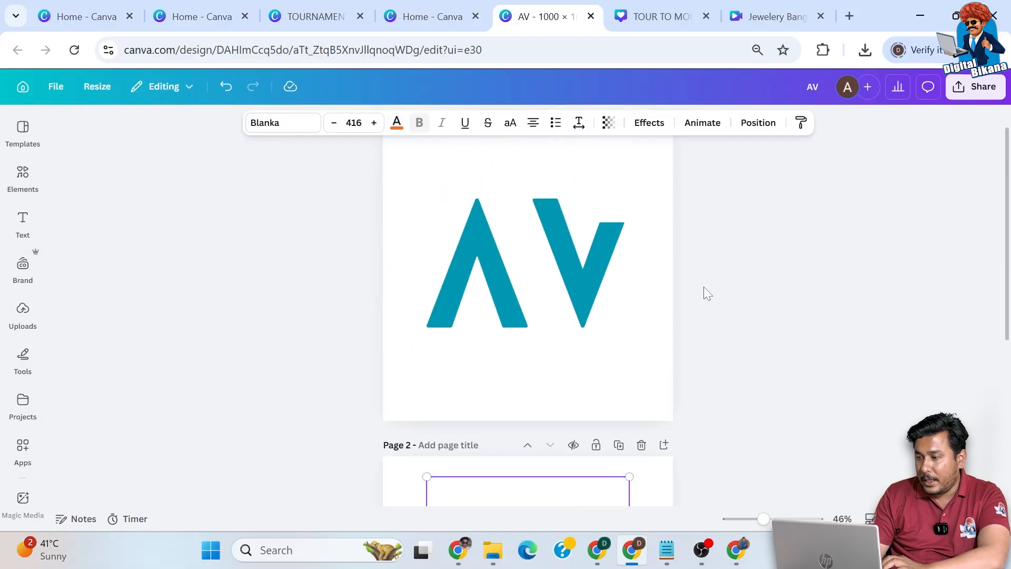
click(737, 239)
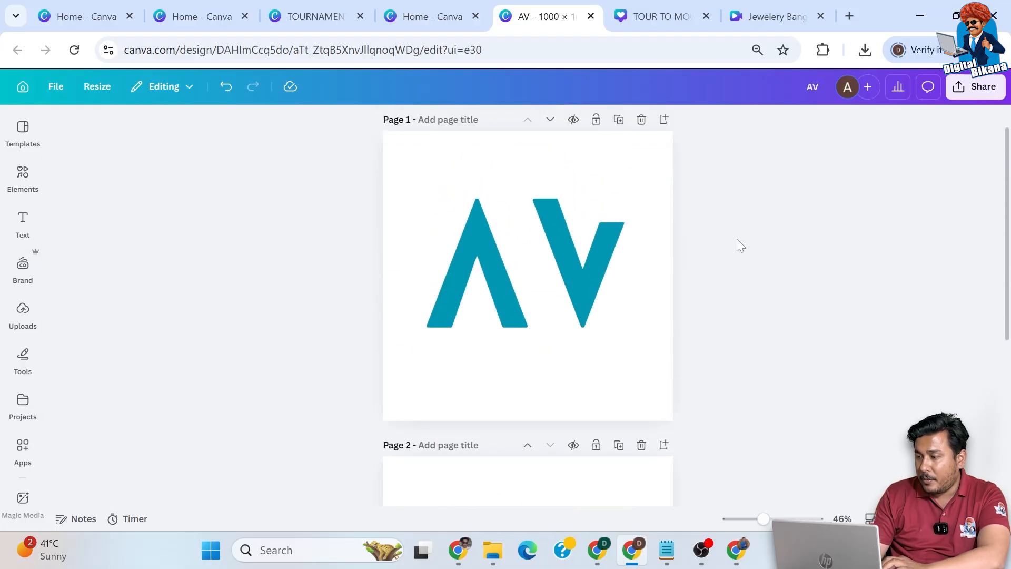
click(962, 87)
click(784, 365)
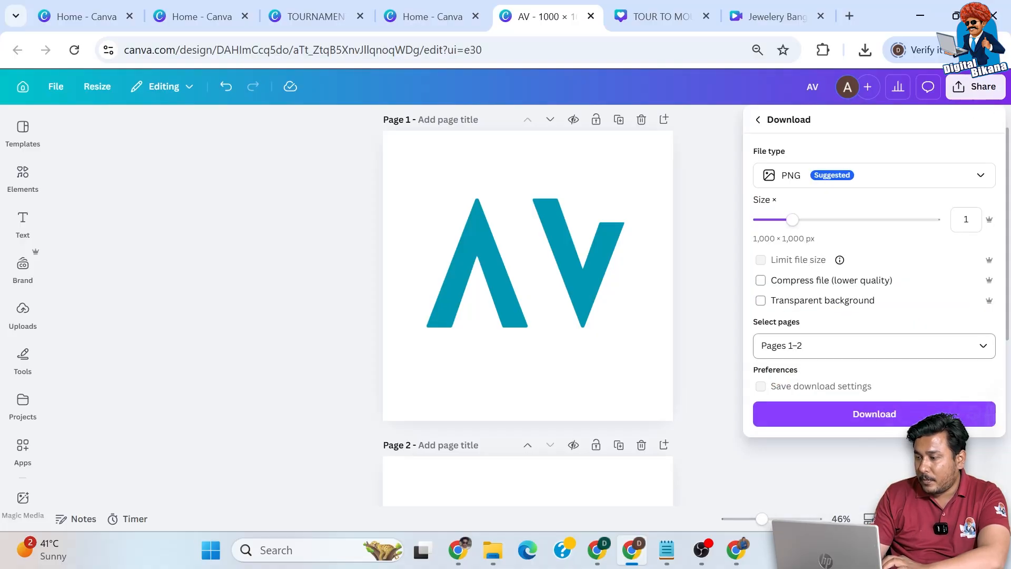
click(788, 345)
click(771, 177)
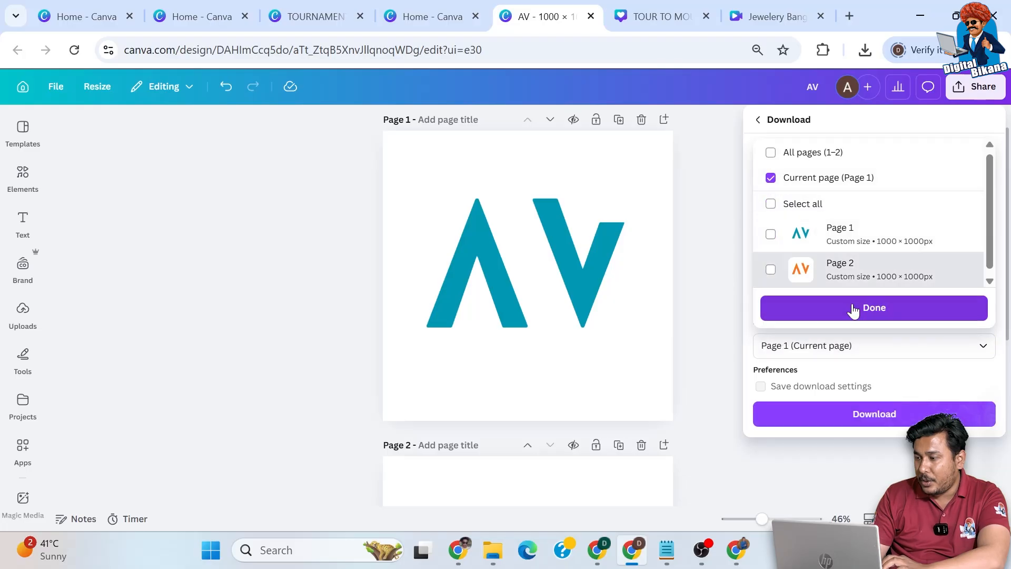
click(852, 307)
click(760, 300)
click(877, 419)
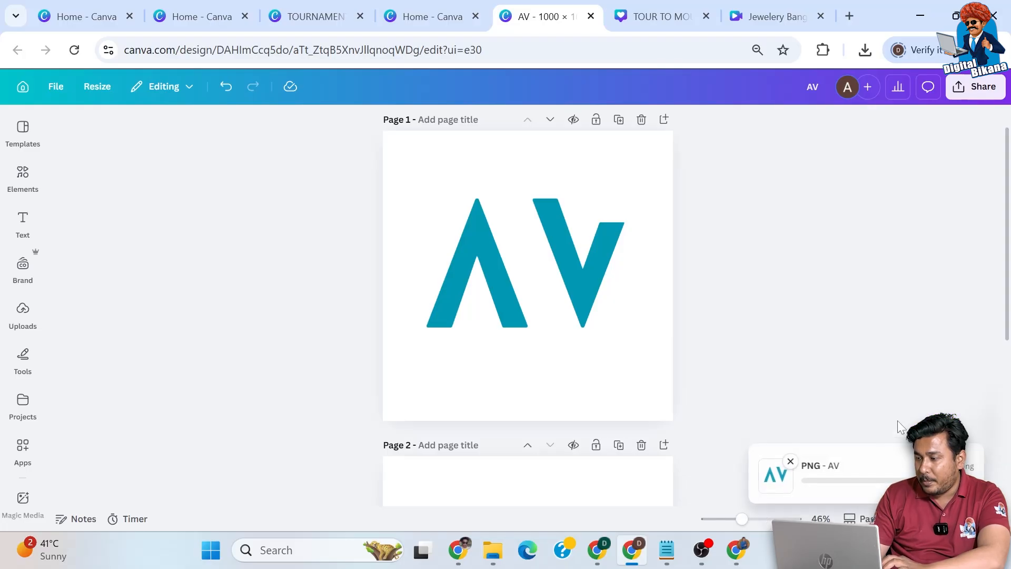
Step: Search the elements library for "CURVE" and limit the results to graphics
scroll(741, 376, down, 5)
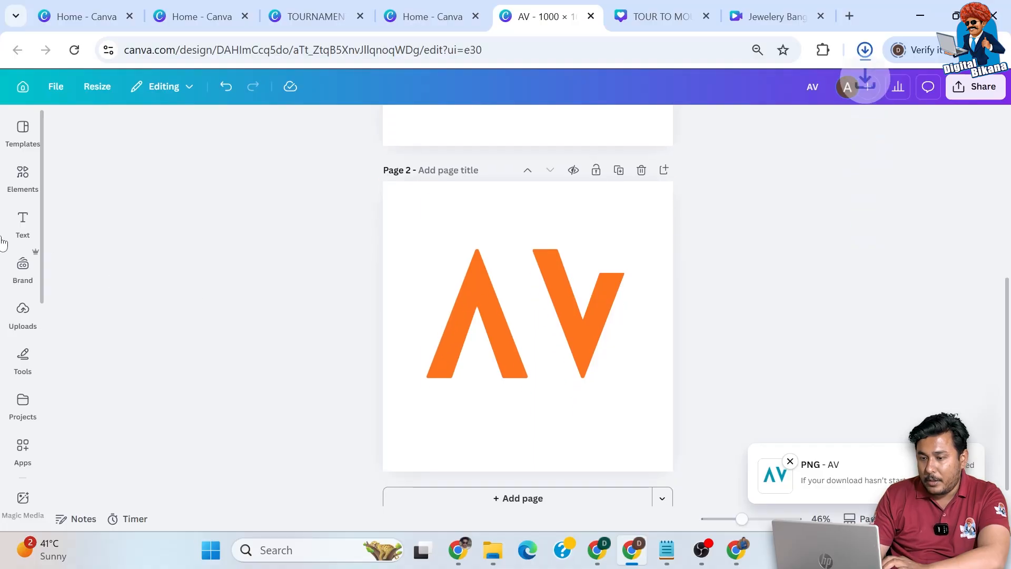
click(23, 221)
click(24, 182)
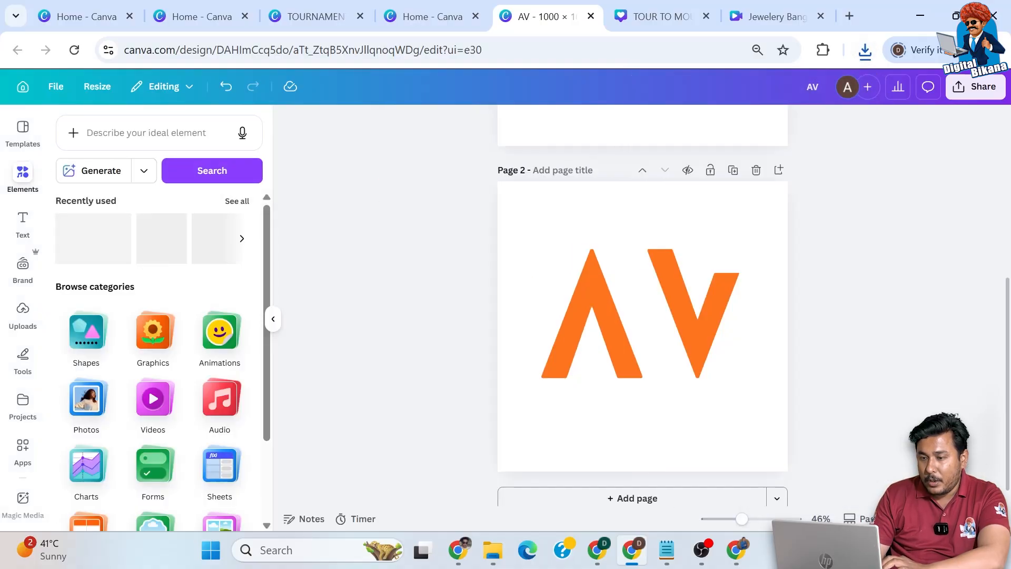
click(137, 138)
text(CURVE)
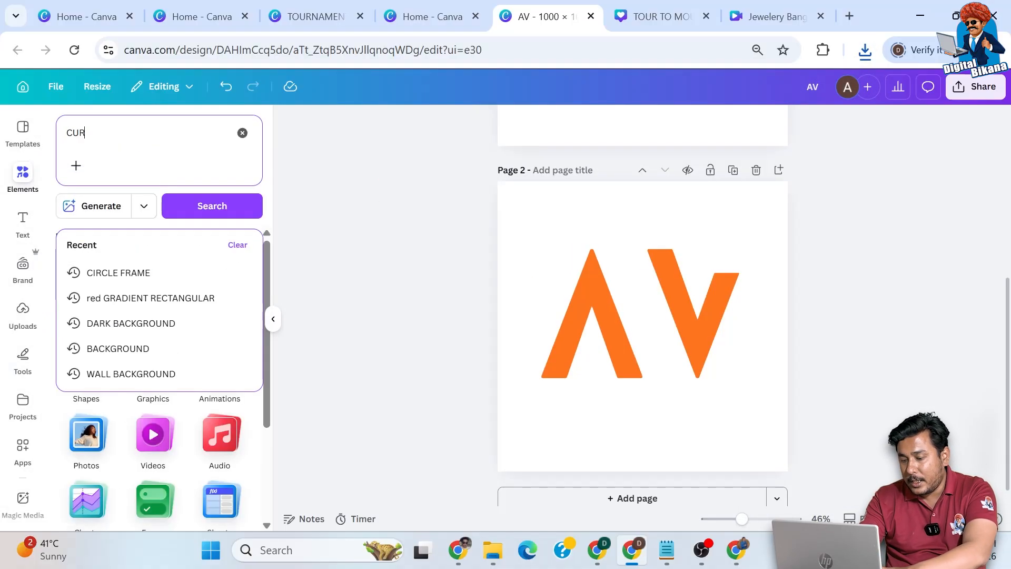
key(Return)
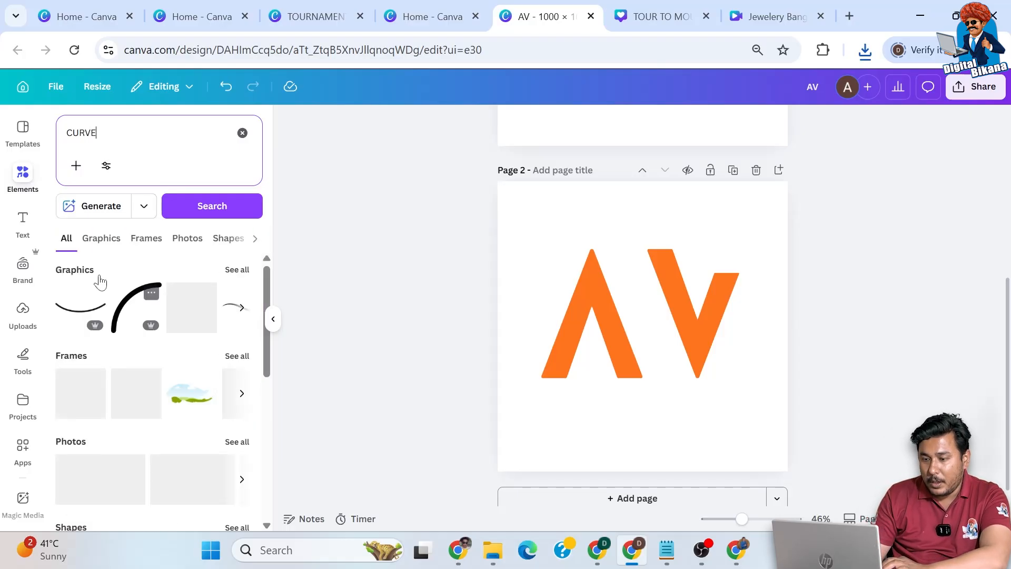
click(102, 243)
Step: Add the black wavy brush-stroke graphic to page 2 and enlarge it across the orange AV letters
scroll(130, 395, down, 5)
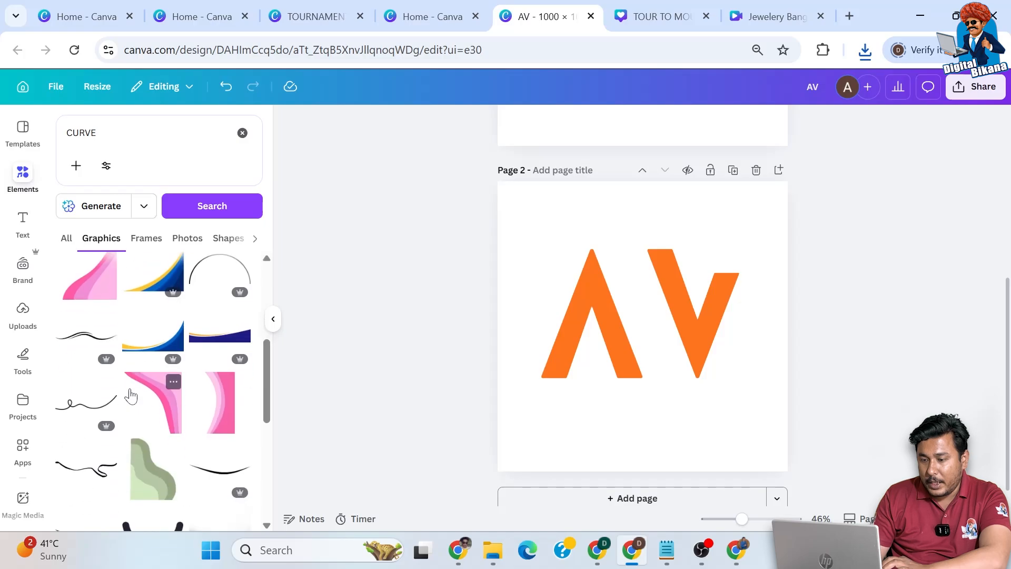
scroll(131, 395, down, 4)
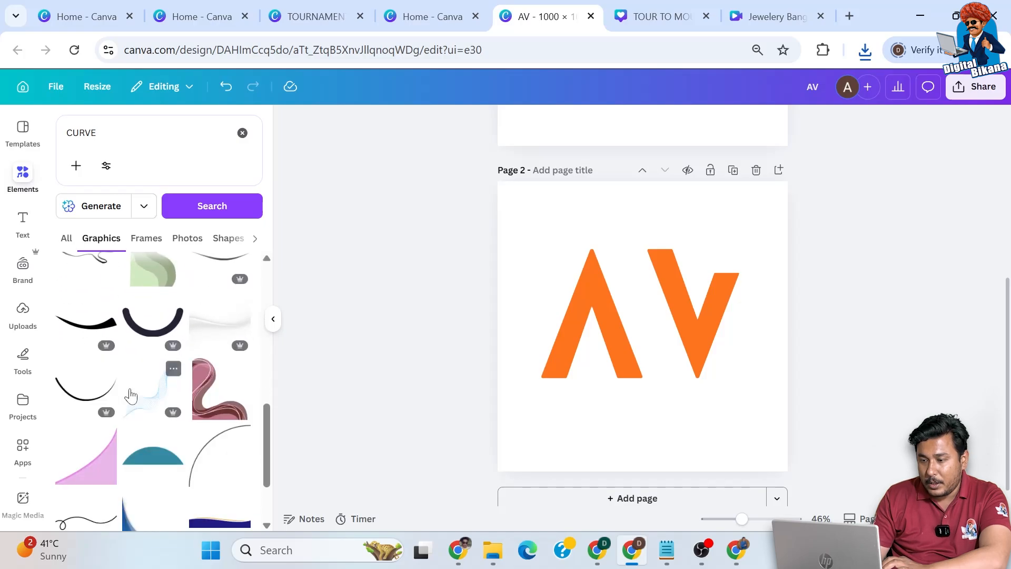
scroll(131, 396, down, 5)
scroll(131, 395, down, 5)
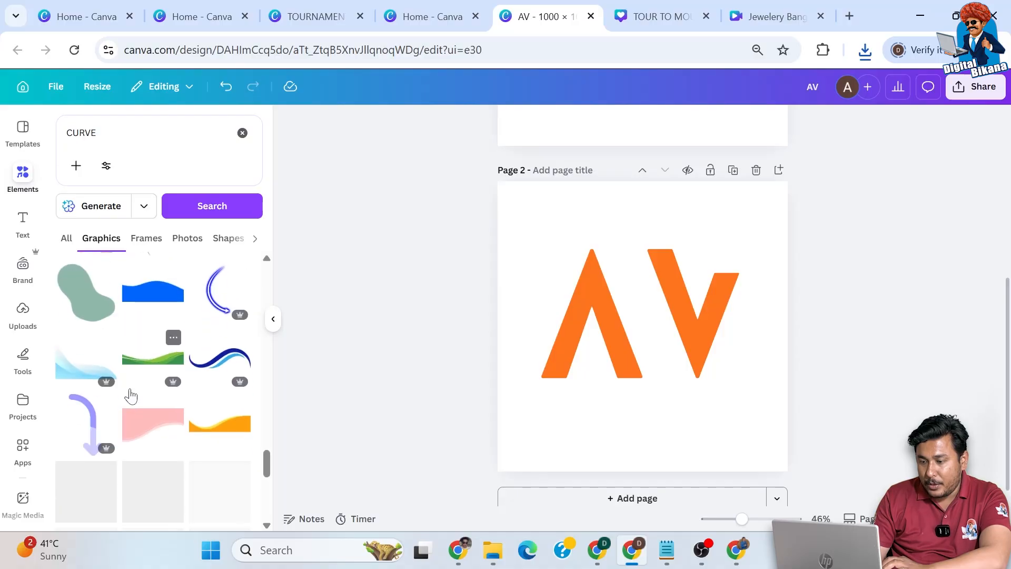
scroll(130, 396, down, 2)
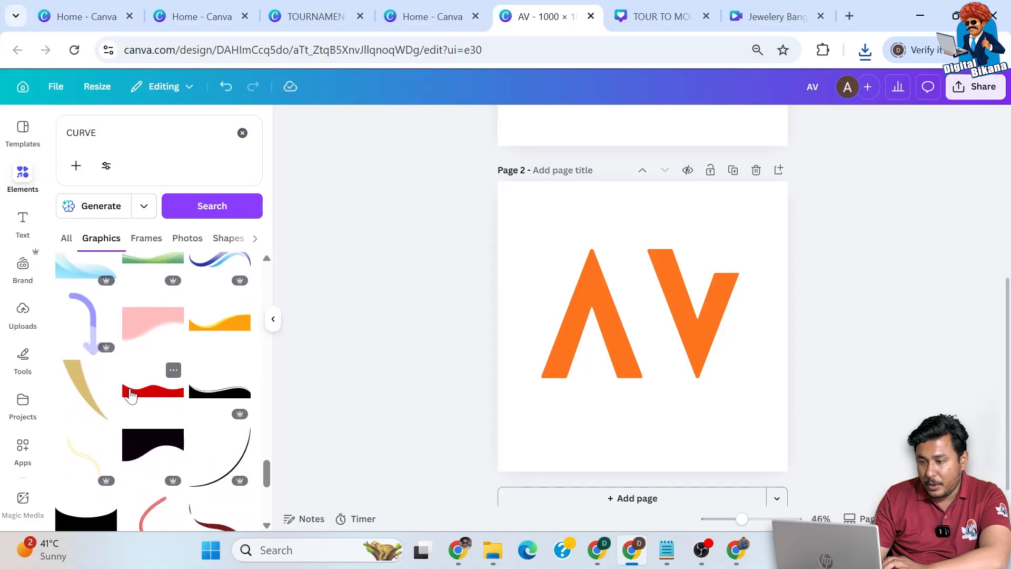
scroll(131, 395, down, 5)
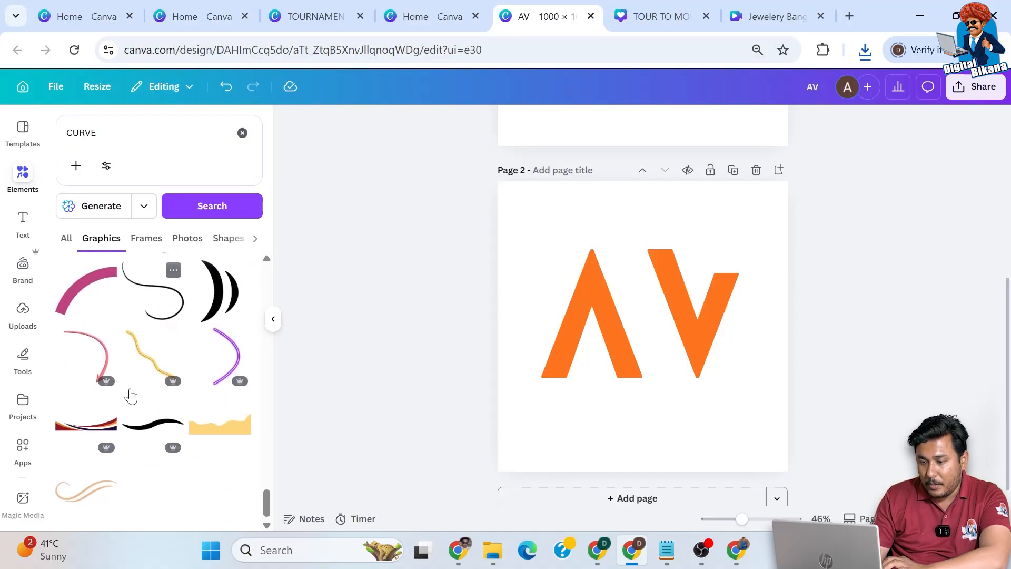
scroll(130, 395, down, 1)
click(145, 432)
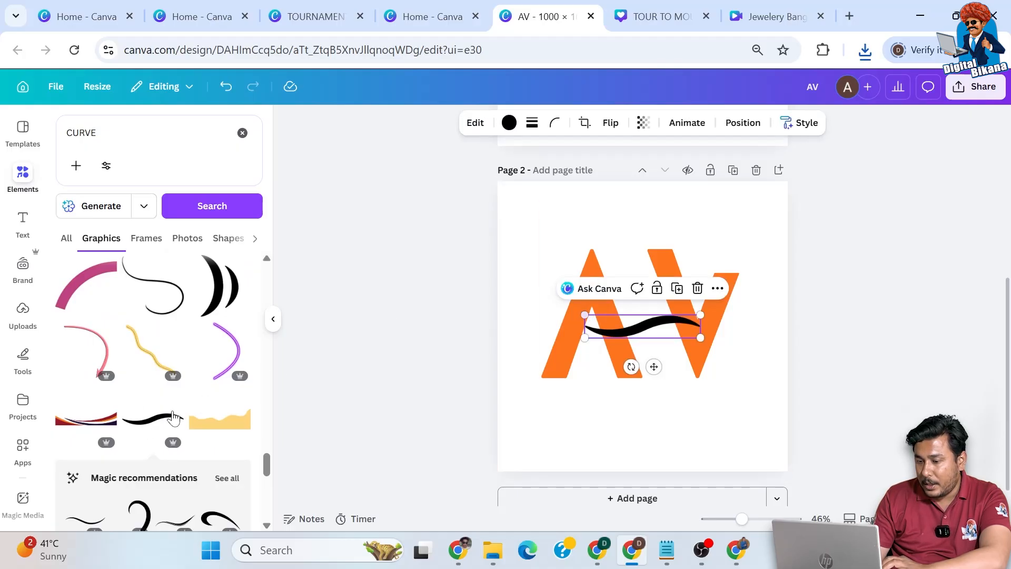
scroll(166, 423, down, 3)
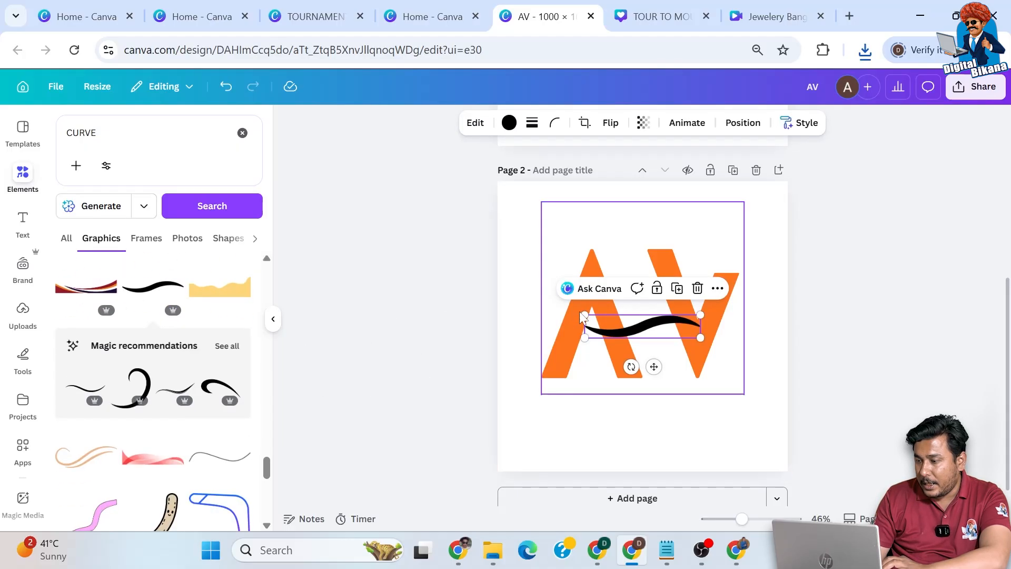
drag(584, 315, 520, 294)
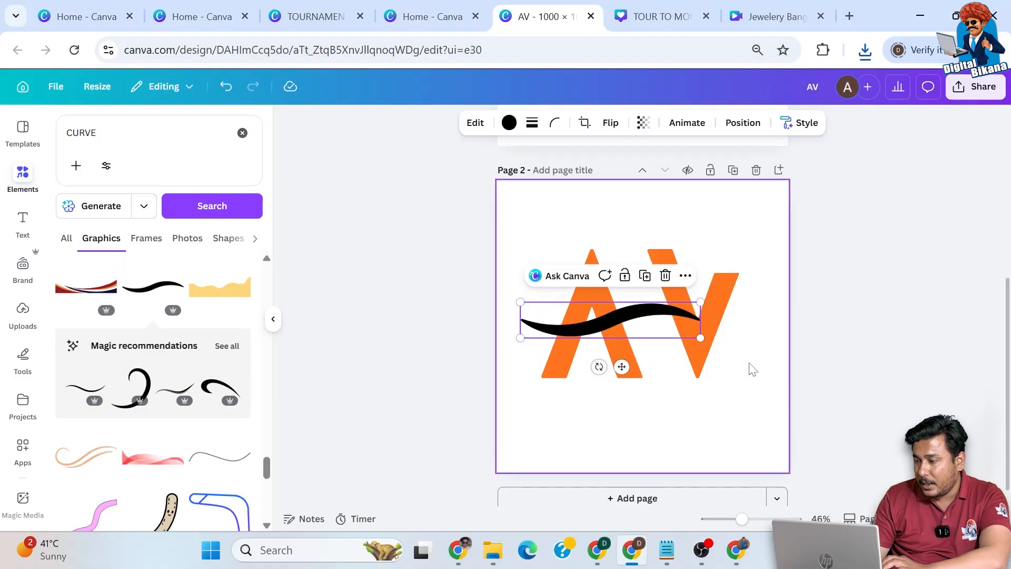
Step: Enlarge the black wavy stroke on page 2 to about 758 × 150 or wider and center it across the AV letters
drag(701, 337, 739, 344)
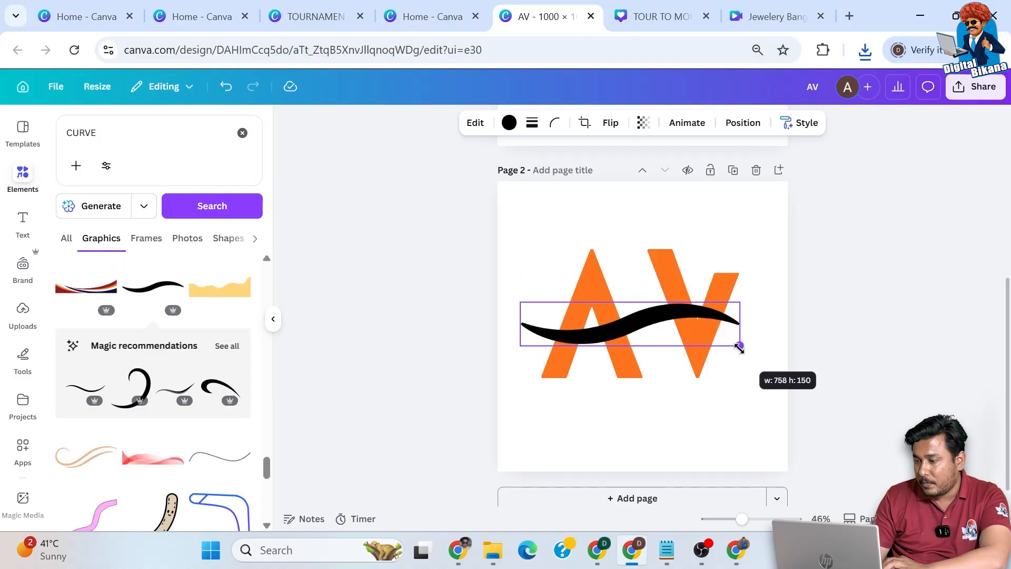
drag(519, 300, 505, 299)
click(698, 270)
click(756, 253)
drag(713, 319, 734, 318)
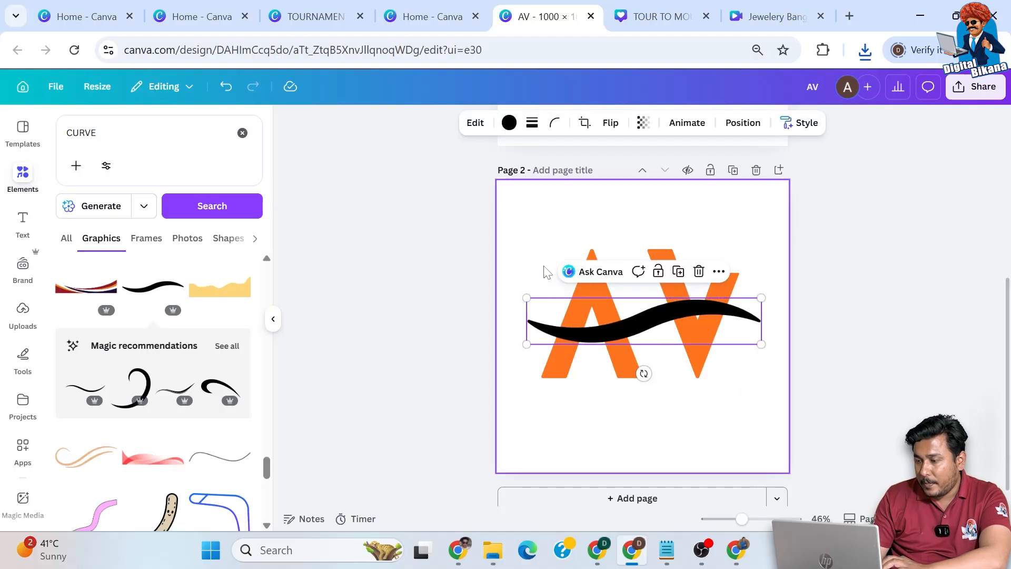
Step: Replace the black wavy stroke on page 2 with the wave that rises then dips from its full Magic recommendations
click(227, 346)
scroll(205, 373, down, 1)
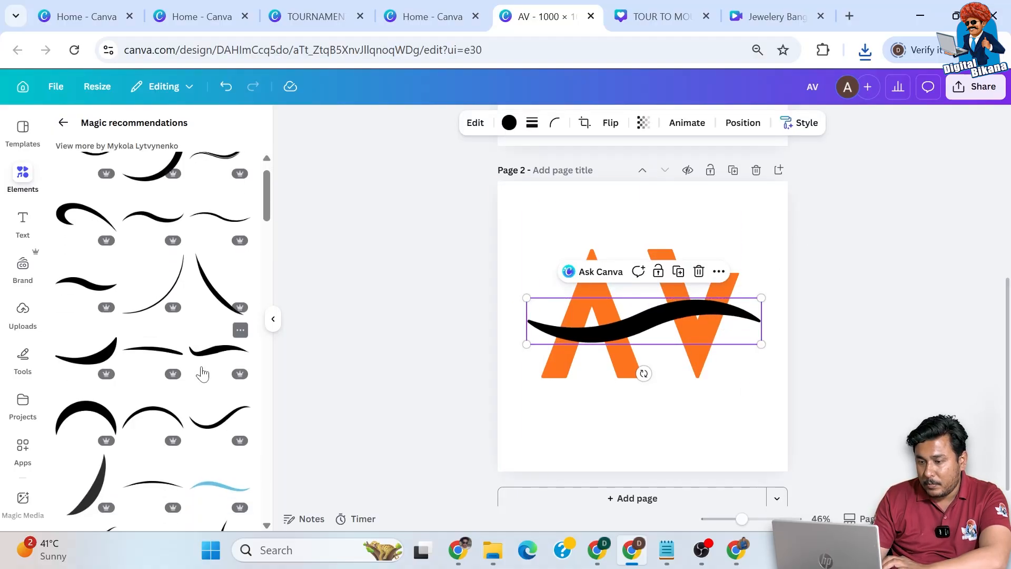
click(699, 272)
click(84, 287)
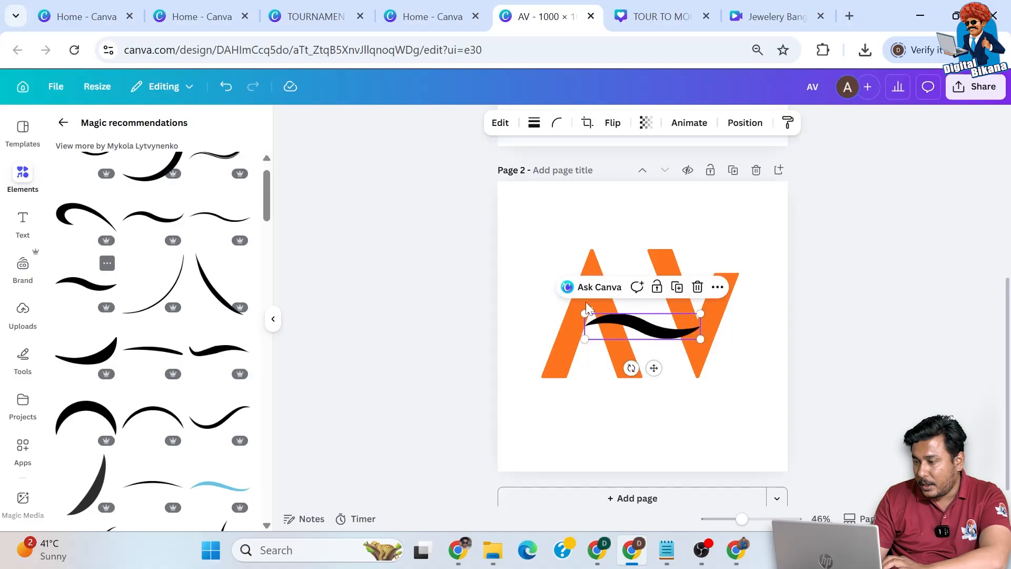
Step: Enlarge the new black wave to span both AV letters and tilt it counterclockwise so its right end sits higher
drag(585, 313, 518, 298)
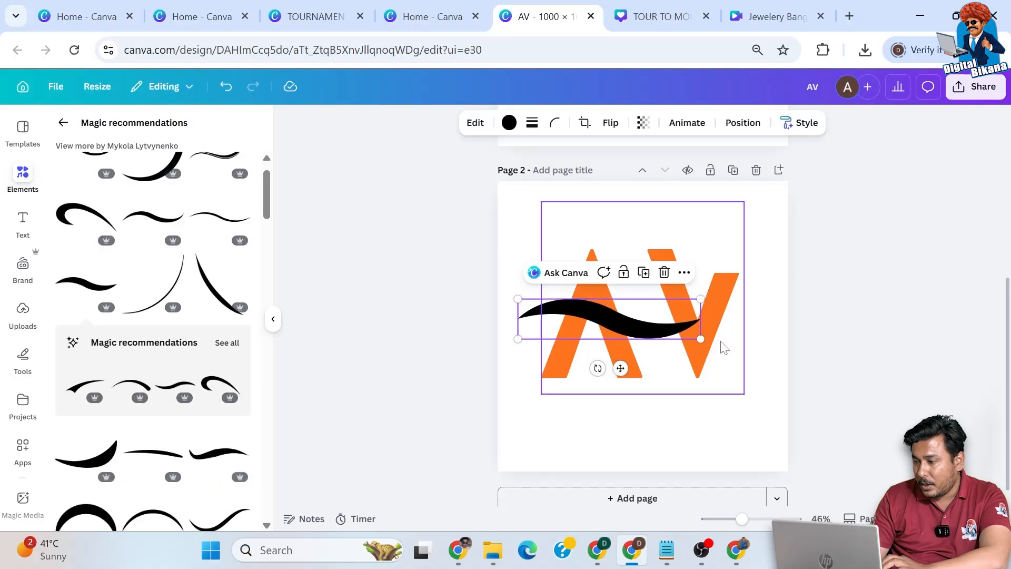
drag(700, 339, 743, 355)
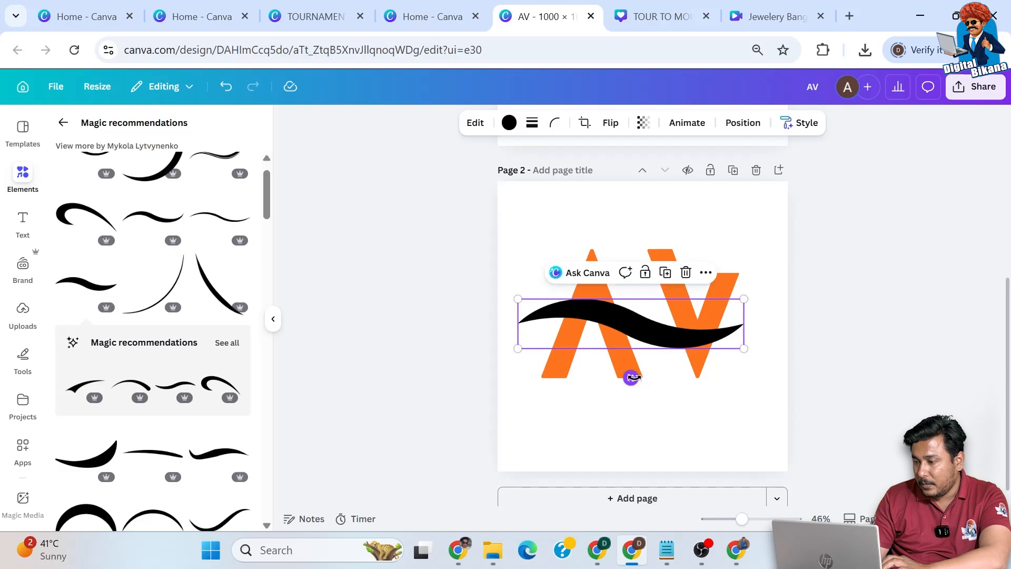
drag(647, 385, 673, 406)
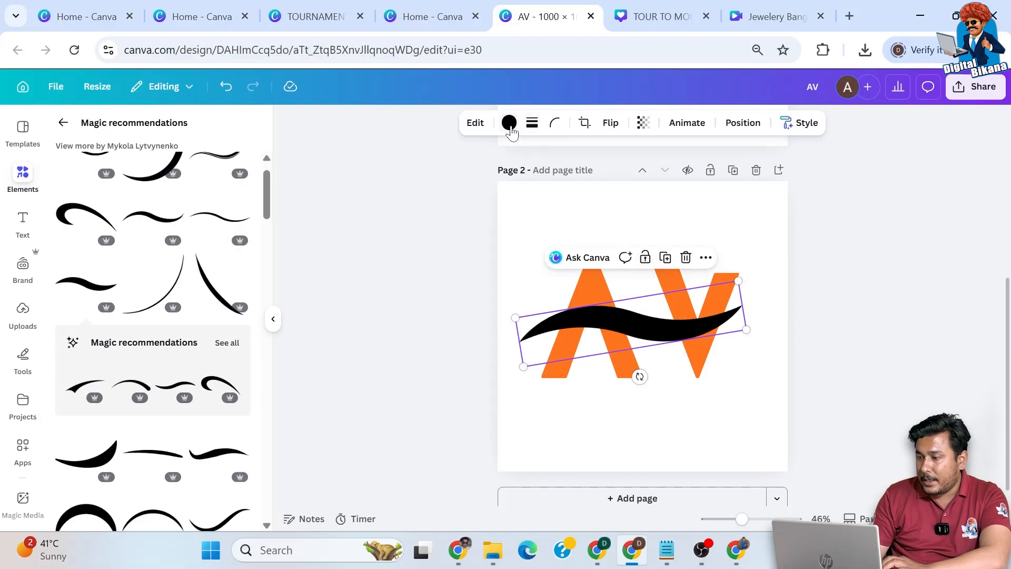
Step: Recolor the tilted wave white using the document colors so it cuts through the orange letters
click(509, 123)
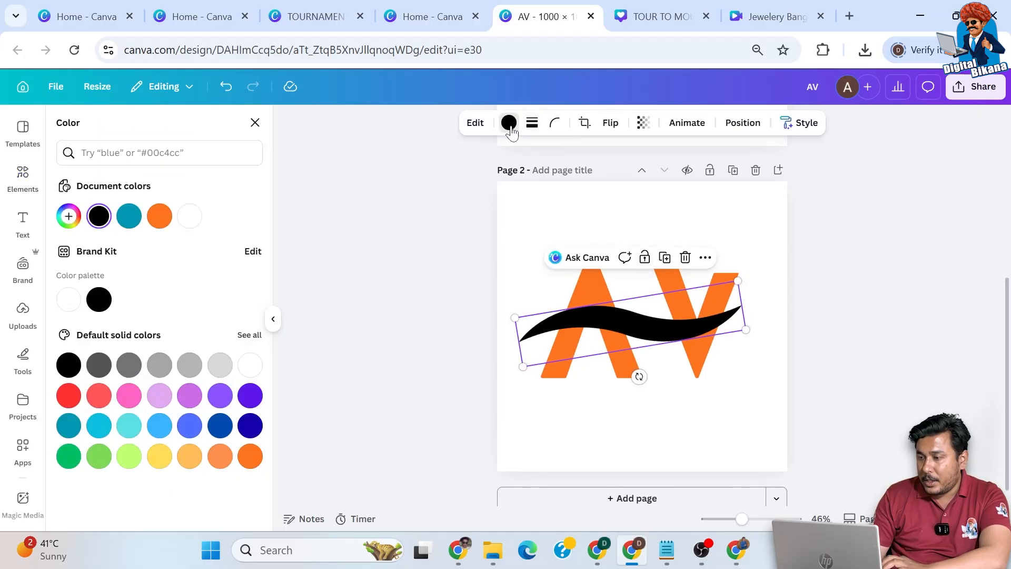
click(158, 217)
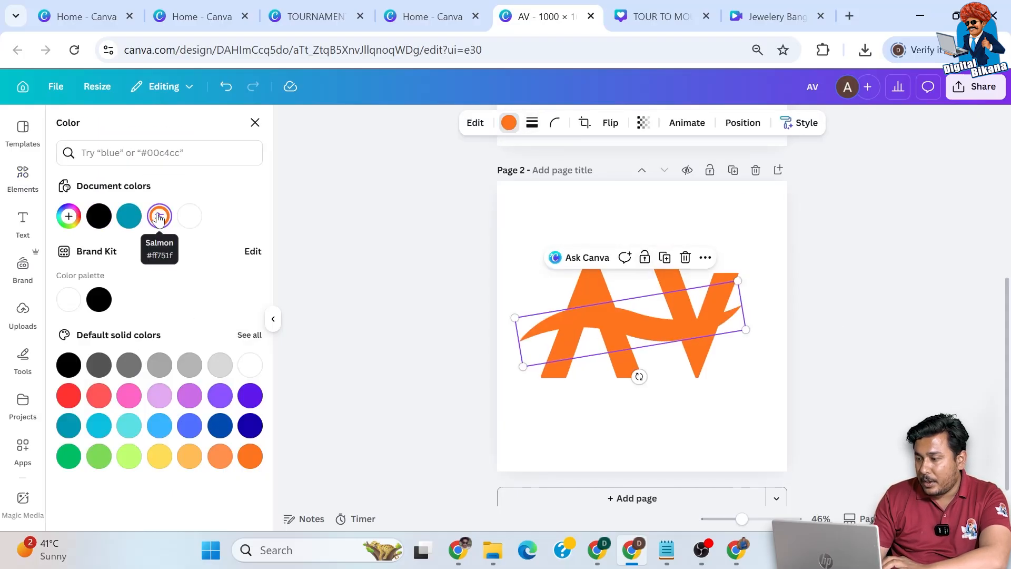
click(189, 216)
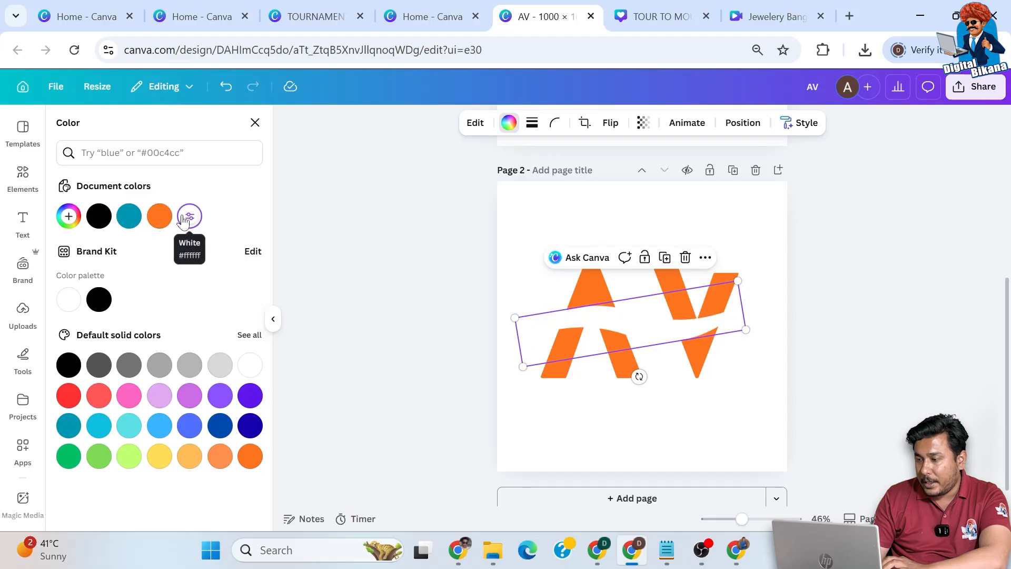
Step: Duplicate the white wave, keep the copy slightly offset below it, and recolor the copy orange #ff751f
click(665, 260)
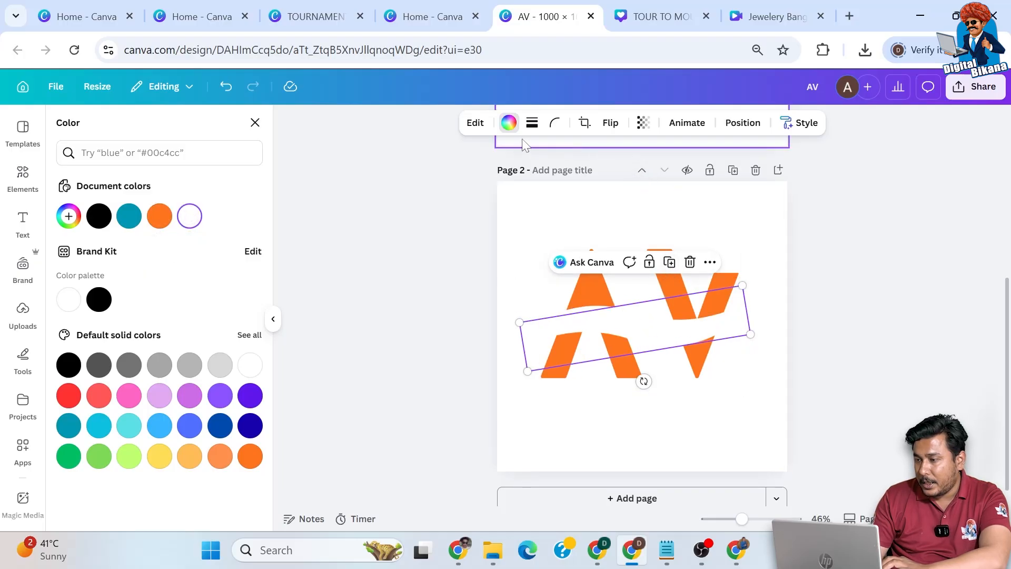
click(159, 216)
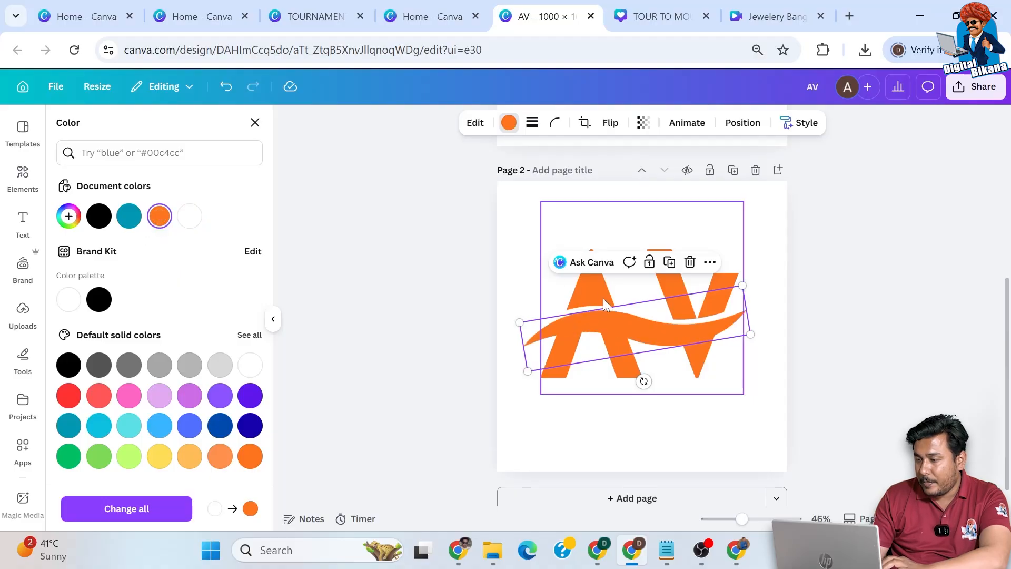
click(854, 315)
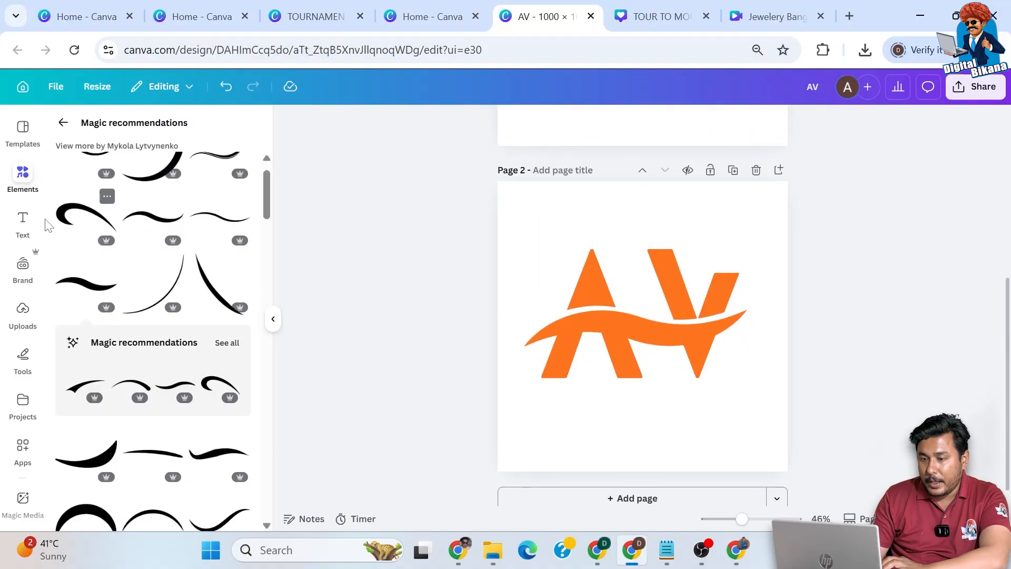
Step: Upload the AV image file from the Downloads folder
click(22, 311)
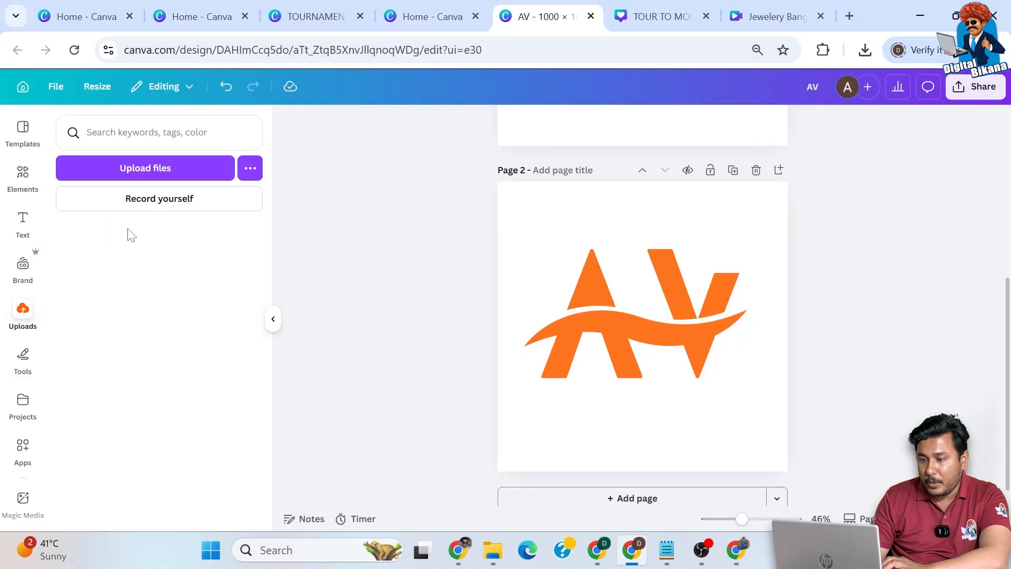
click(210, 174)
click(171, 141)
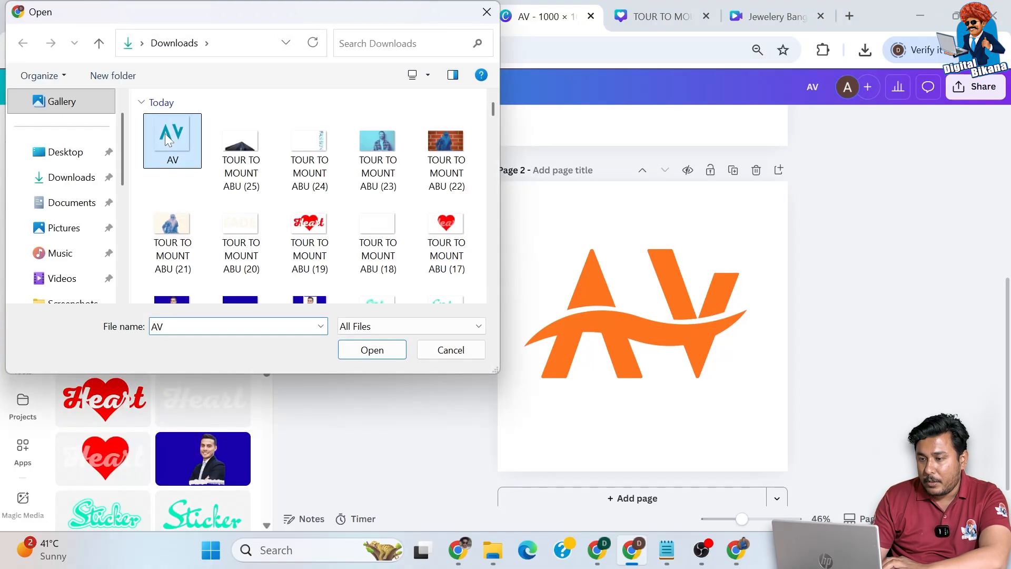
click(372, 351)
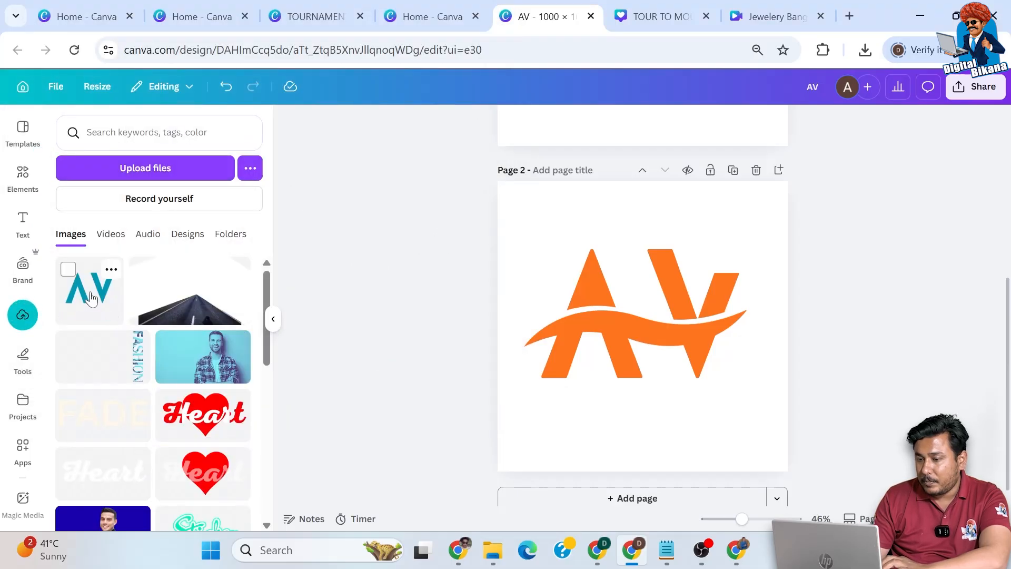
Step: Place the uploaded teal AV image over all of page 2 and crop its lower part to a height of about 491
click(91, 298)
drag(736, 232, 787, 181)
drag(546, 422, 497, 471)
drag(642, 471, 646, 322)
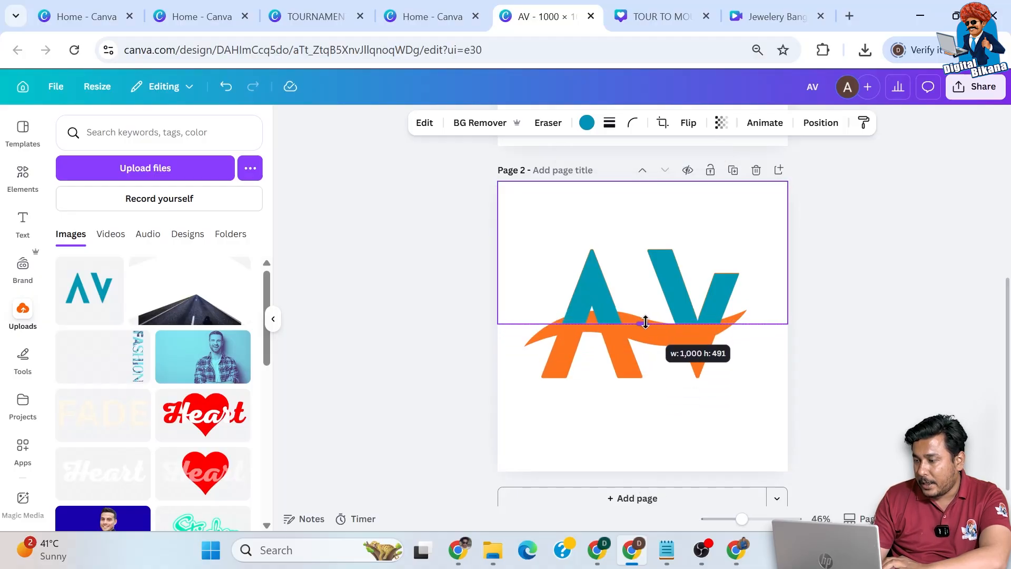
drag(646, 322, 646, 323)
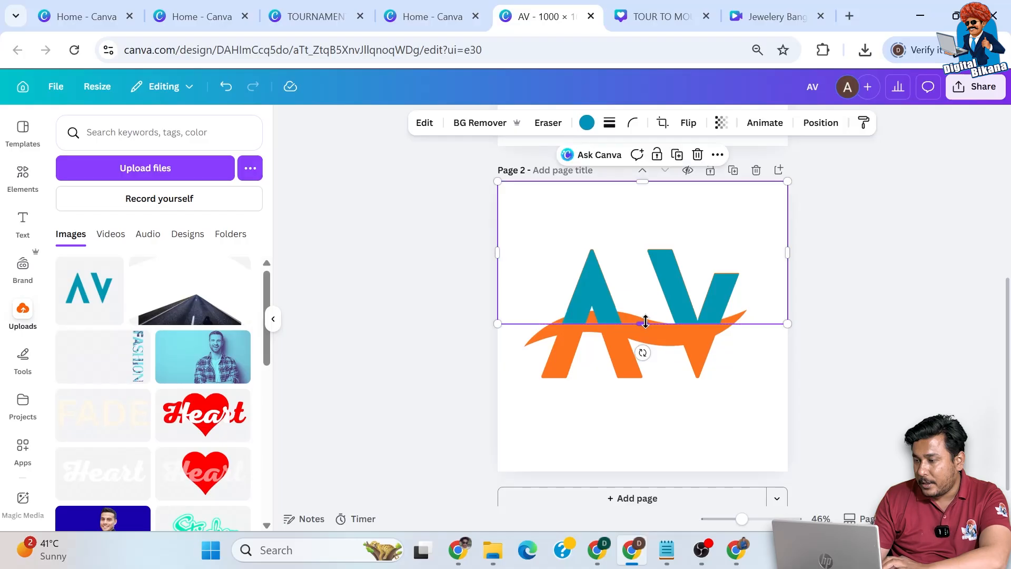
Step: Send the cropped teal AV image backward so it sits behind the white and orange waves
click(720, 155)
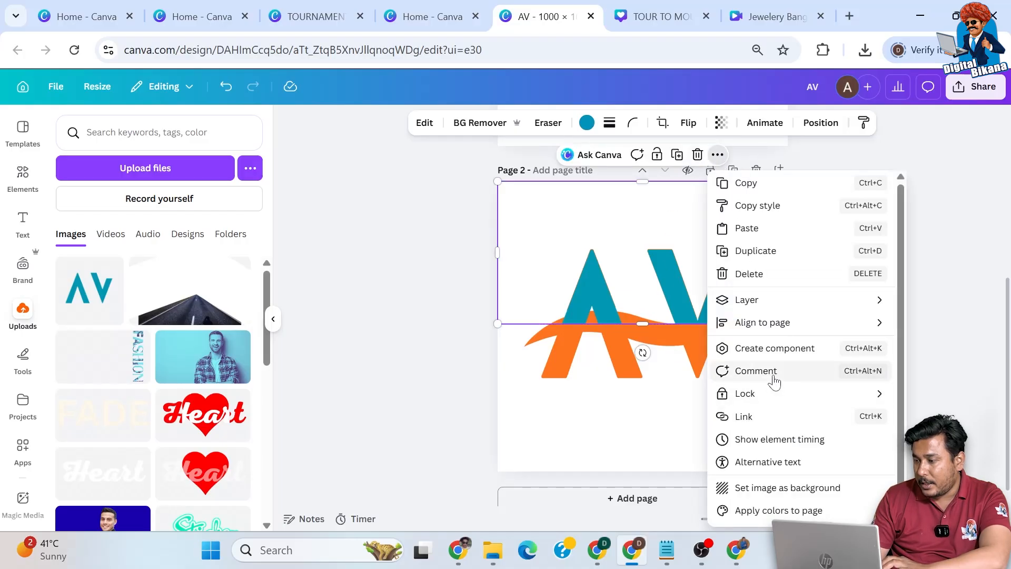
mouse_move(757, 303)
click(598, 348)
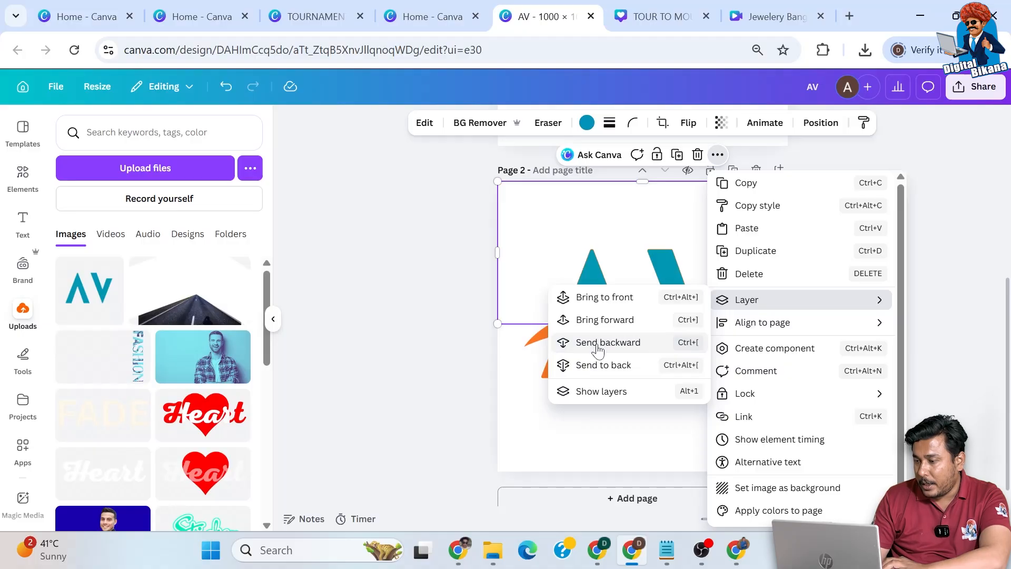
click(480, 349)
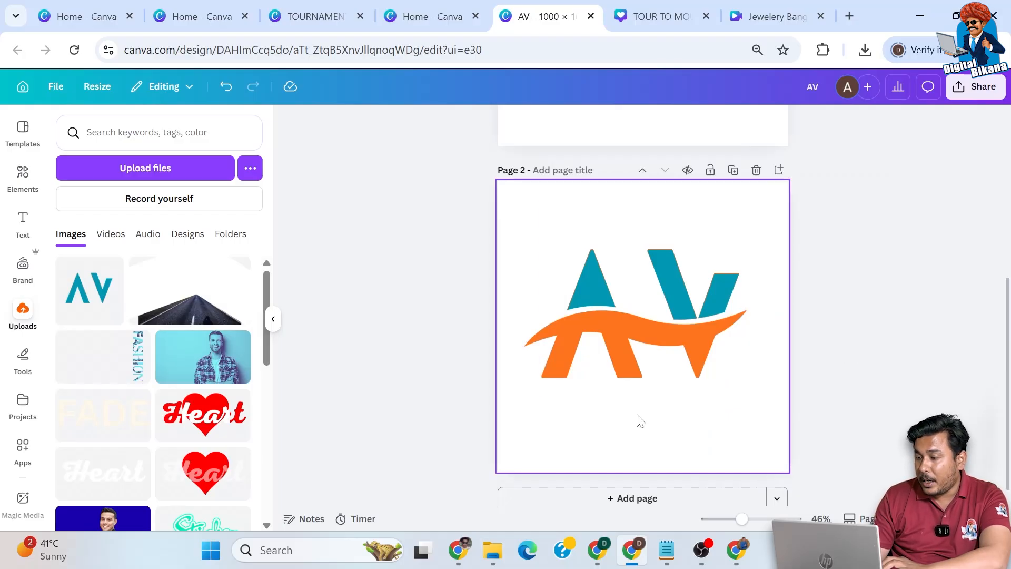
Step: Add a blank third page and search the elements library for "FRAME" across all result types
click(683, 497)
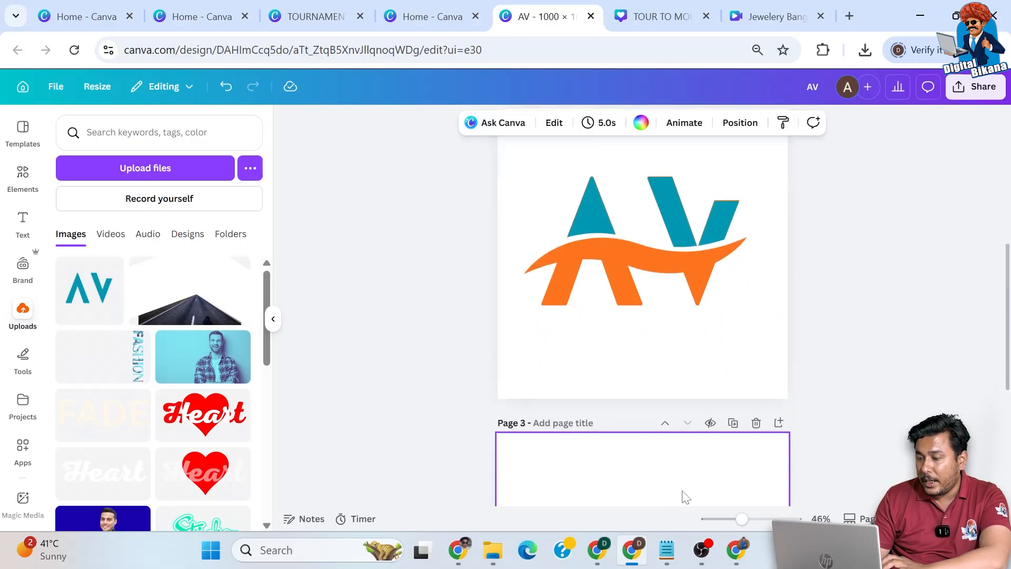
click(850, 324)
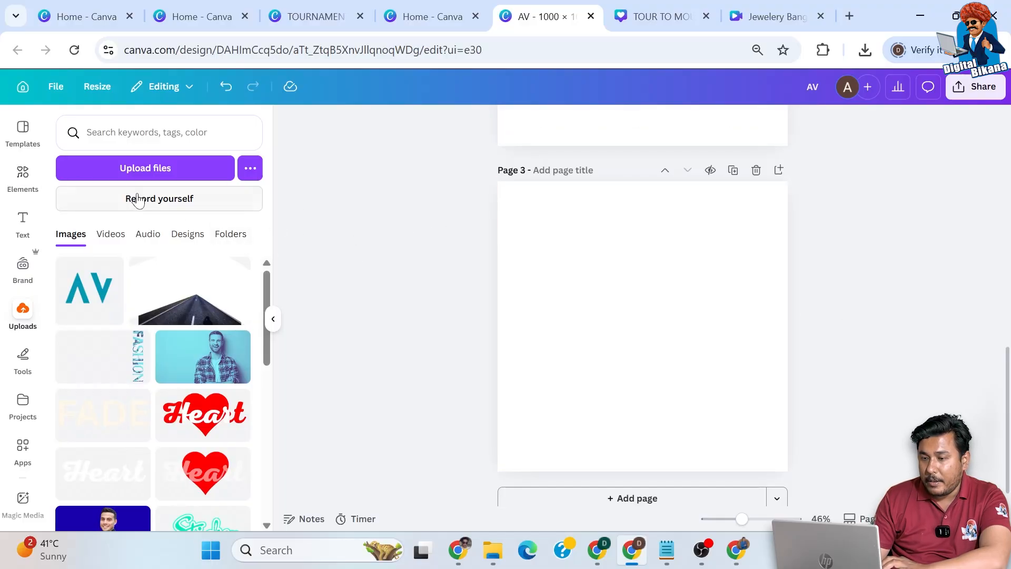
click(22, 175)
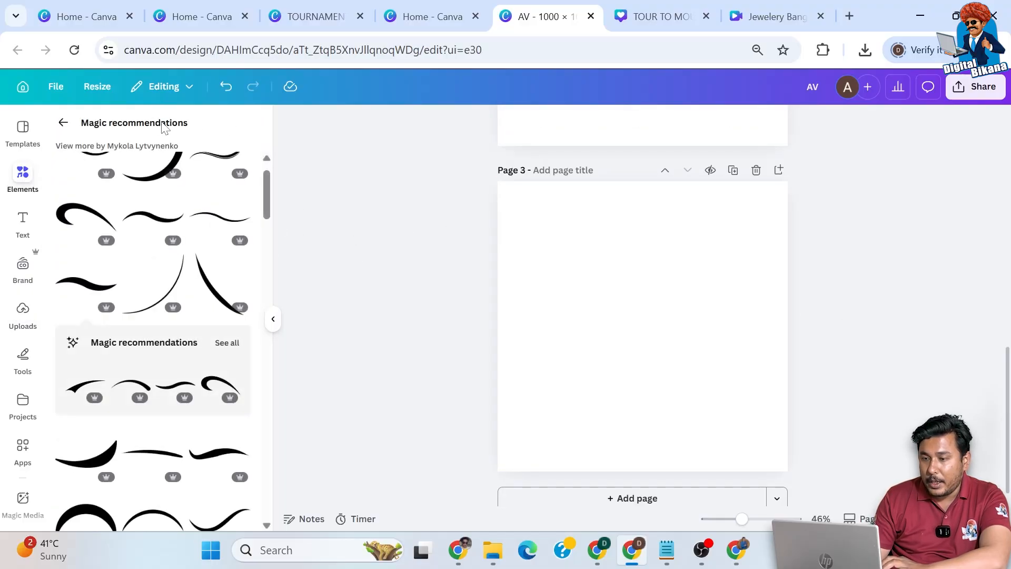
click(62, 125)
drag(116, 133, 46, 127)
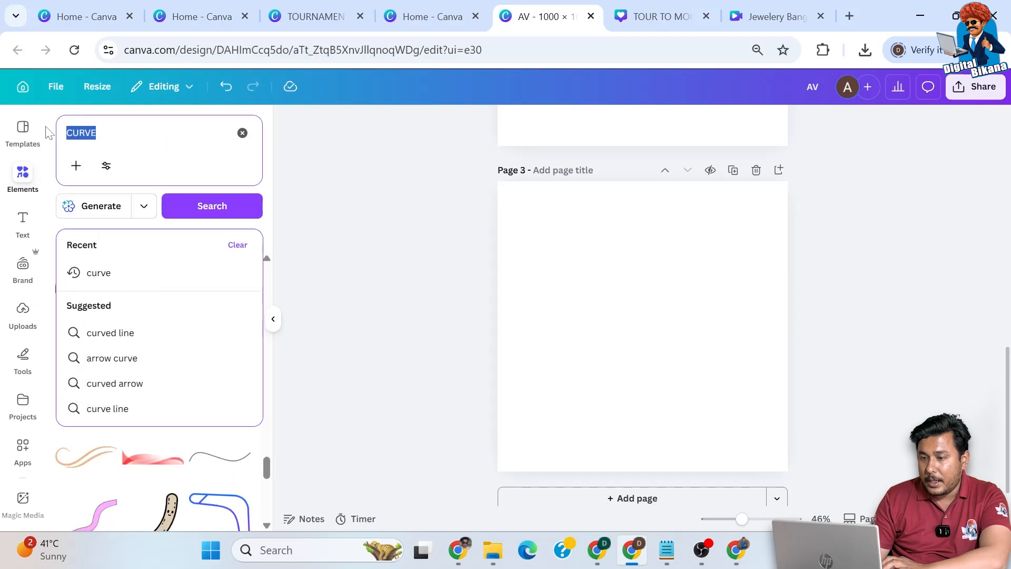
key(BackSpace)
text(FR)
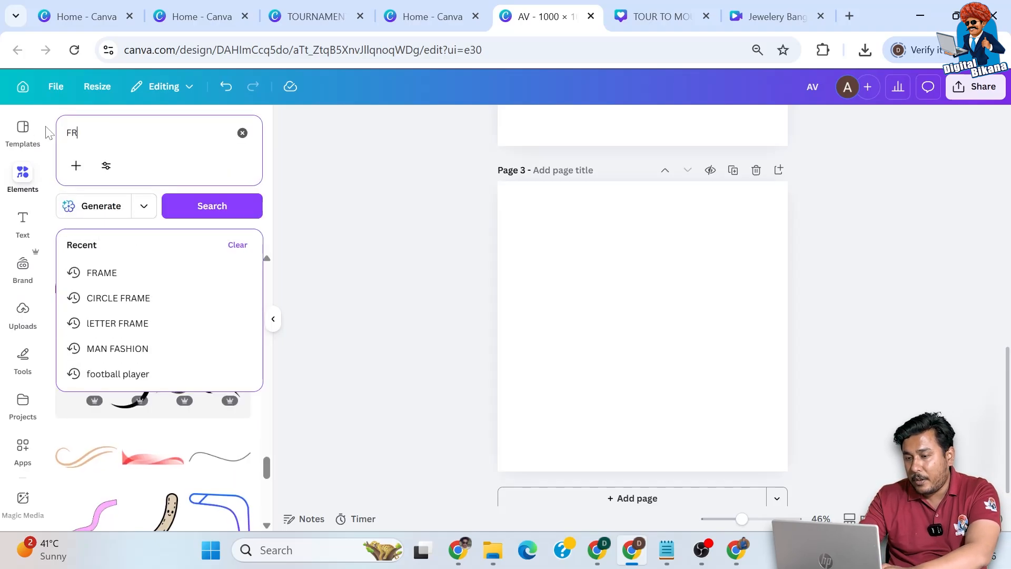
text(AME)
key(Return)
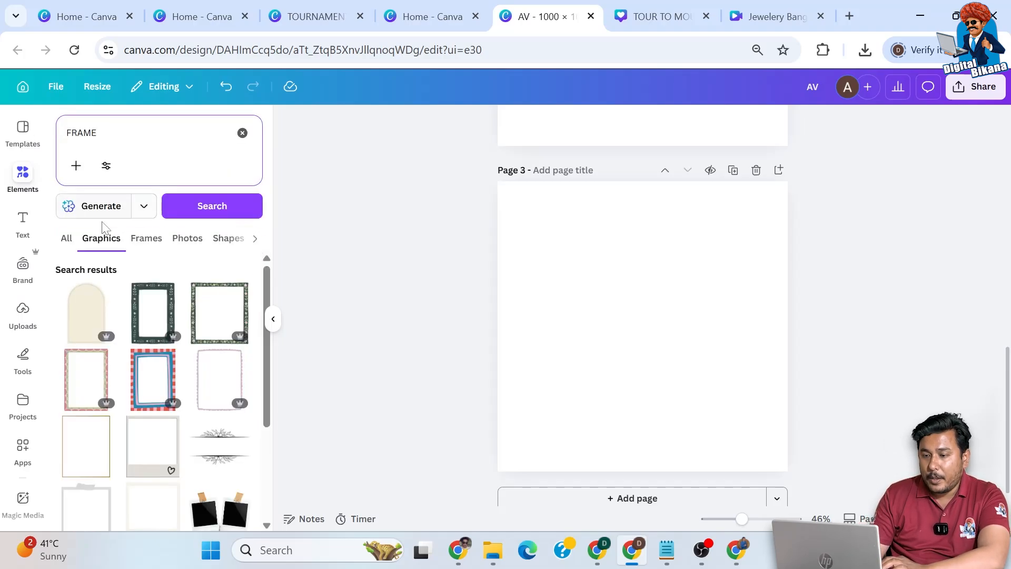
click(67, 240)
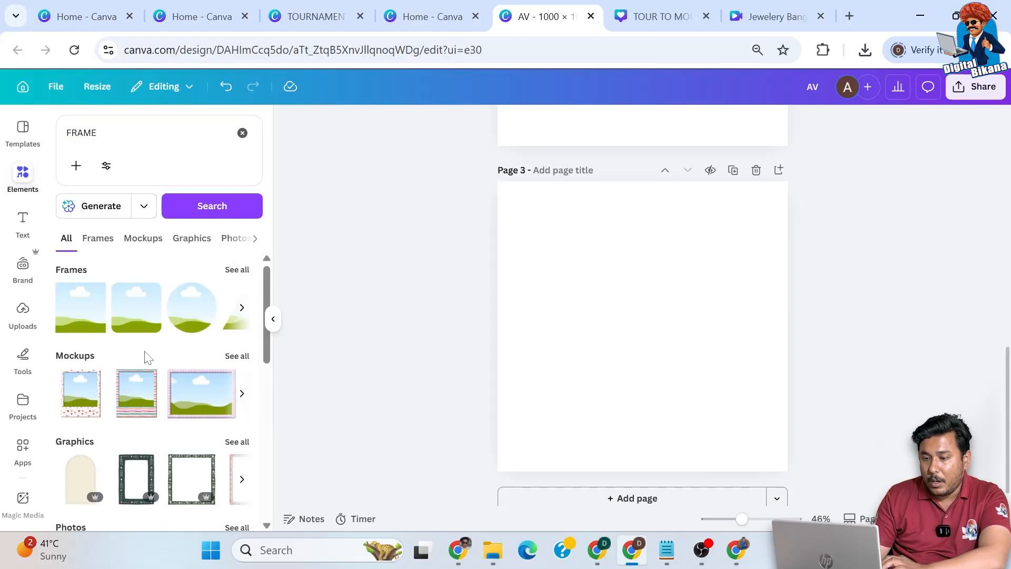
Step: Add the second square photo frame from the Frames results to page 3 and set its corner rounding to 100
click(131, 325)
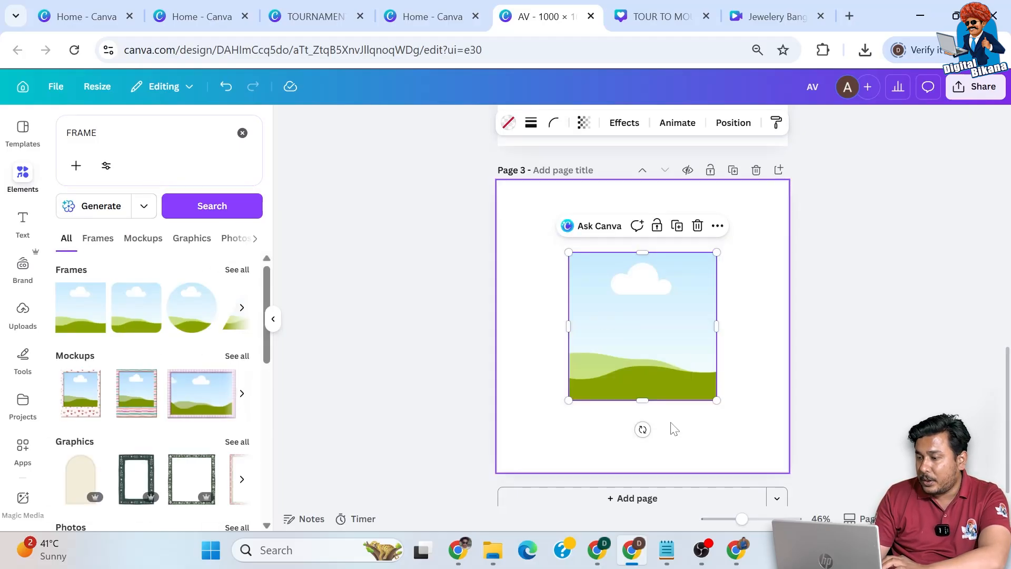
click(554, 123)
drag(544, 184, 585, 191)
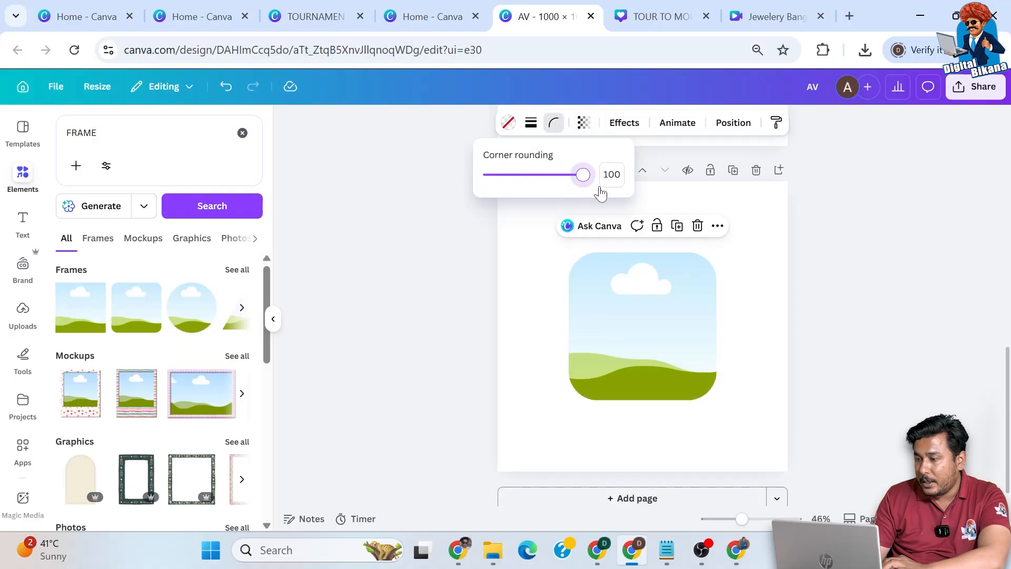
Step: Rotate the rounded frame on page 3 into an evenly balanced diamond
drag(643, 429, 763, 401)
drag(650, 338, 665, 329)
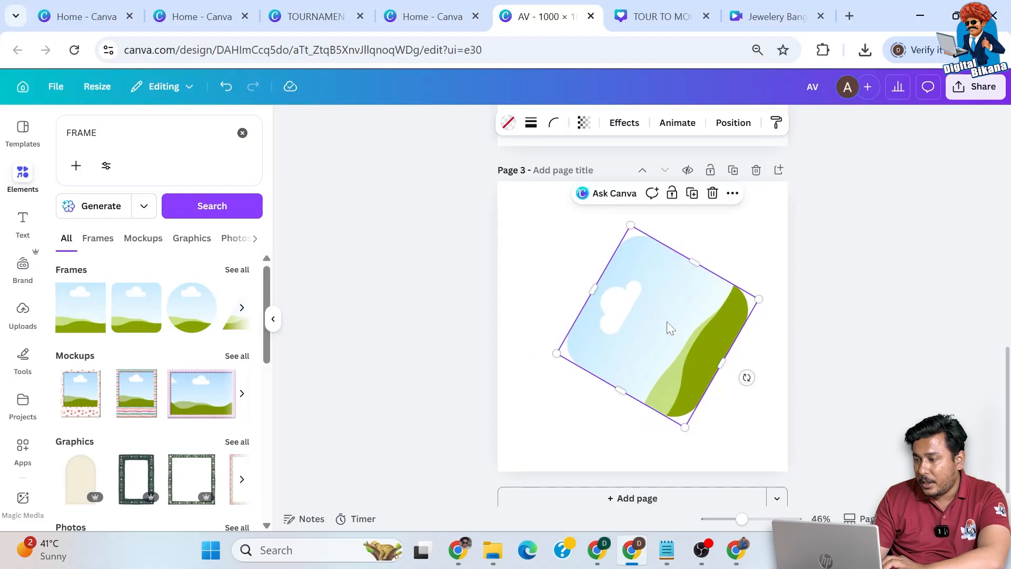
drag(747, 378, 745, 410)
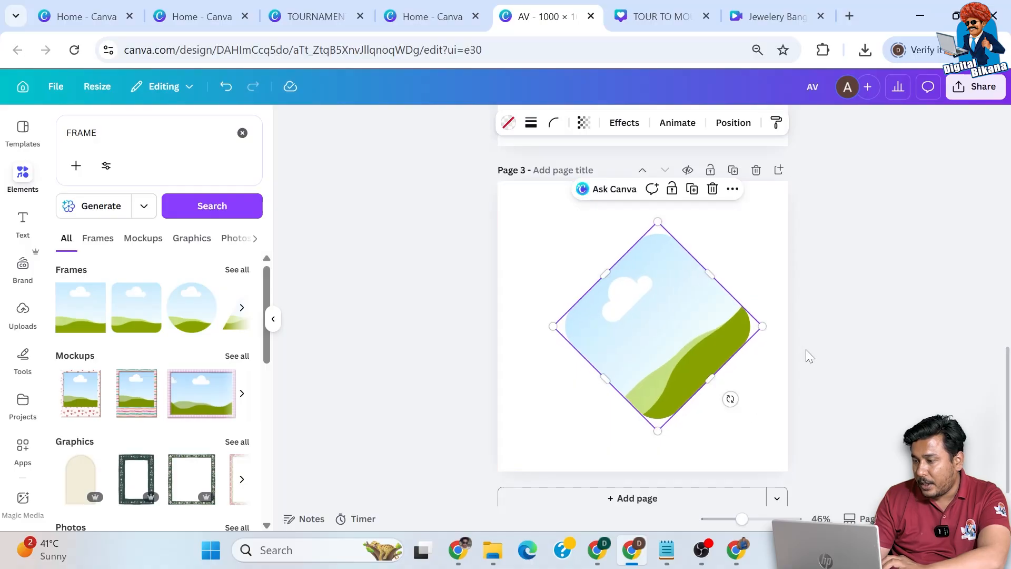
Step: Reposition the diamond frame and enlarge it from both side corners so it fills most of page 3, centered
click(825, 345)
drag(663, 309, 648, 303)
drag(760, 325, 775, 324)
drag(532, 320, 520, 318)
click(381, 282)
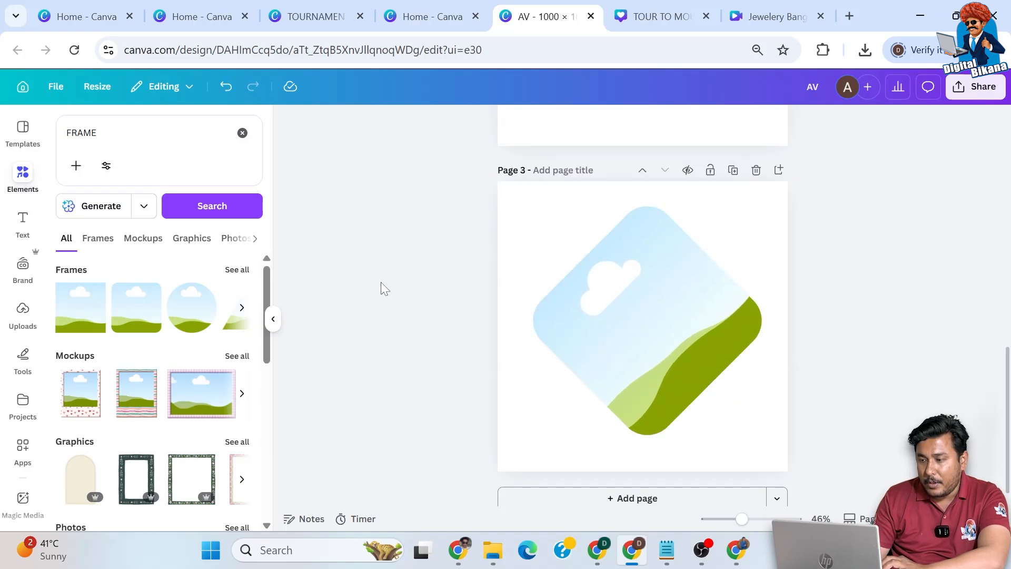
Step: Search the elements library for "BLUE BACKGROUND" and show only the graphics results
click(22, 182)
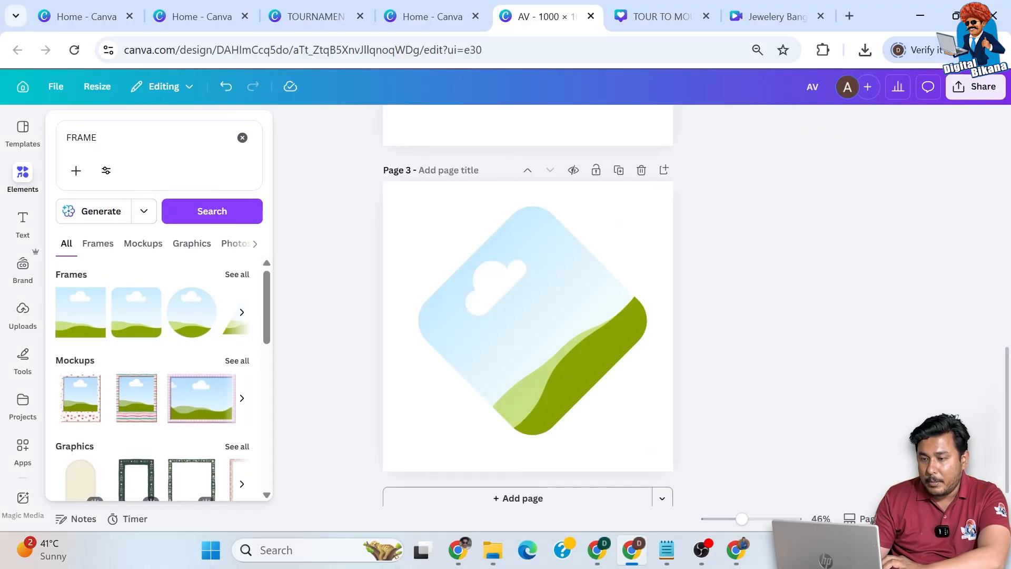
double_click(82, 137)
text(BLUE BACKGROUND)
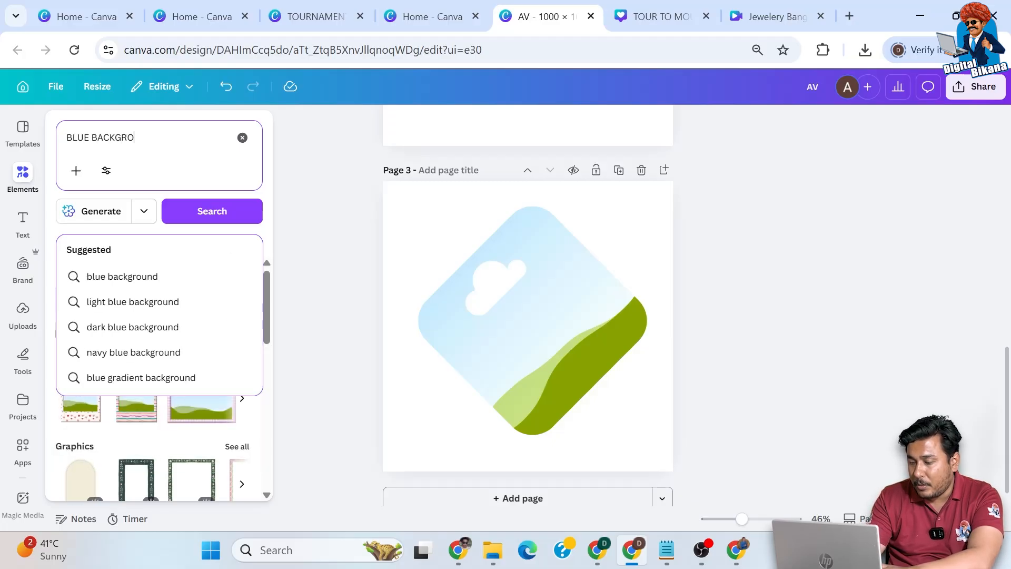
key(Return)
click(104, 248)
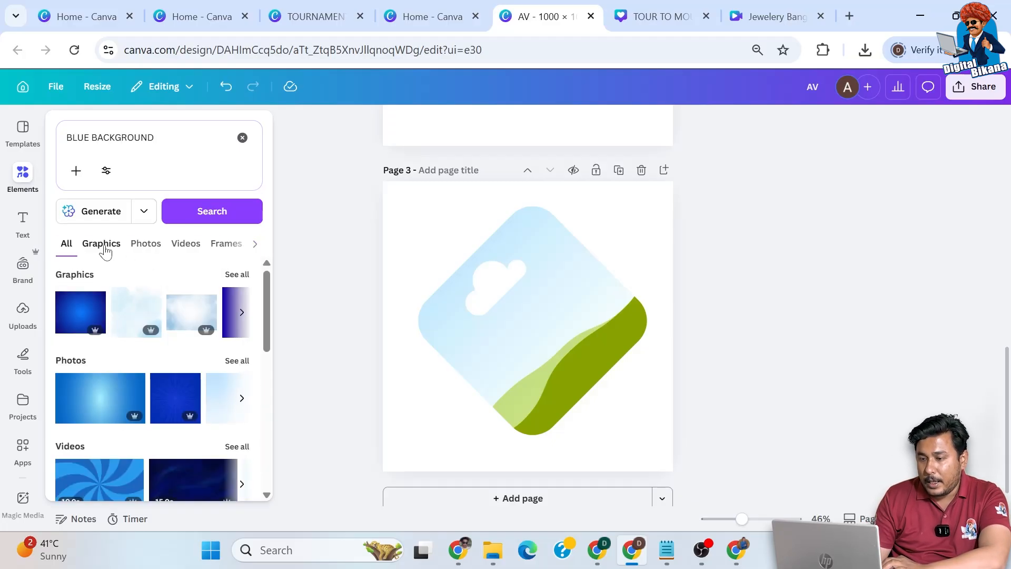
Step: Fill the diamond frame on page 3 with the dark navy-to-blue gradient graphic from the results
scroll(161, 298, down, 1)
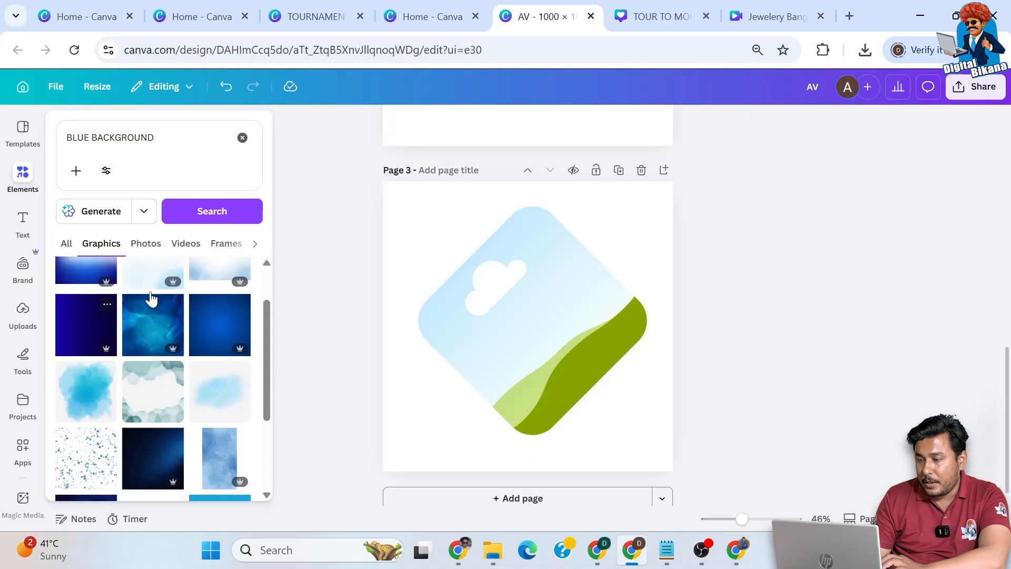
click(74, 334)
drag(516, 314, 499, 318)
click(679, 350)
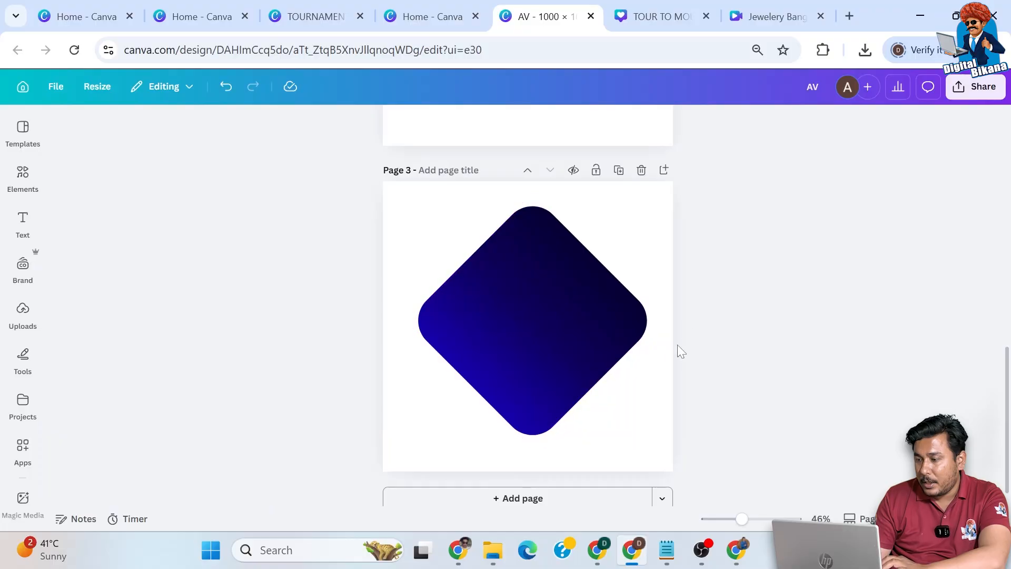
Step: Duplicate page 3 and fill the copy's diamond frame with the first graphic from an "ORANGE BACKGROUND" search
click(619, 170)
click(552, 273)
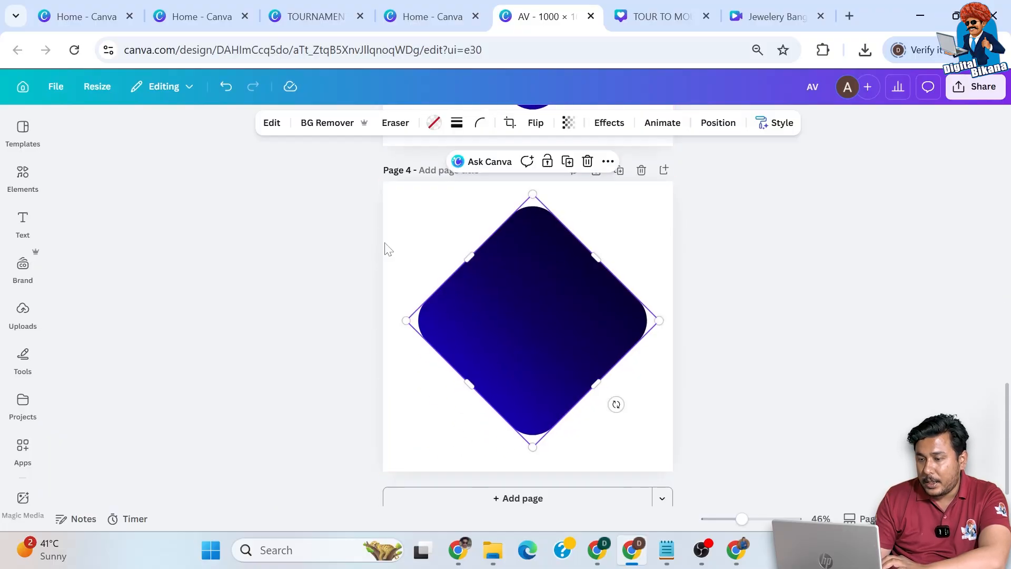
click(26, 179)
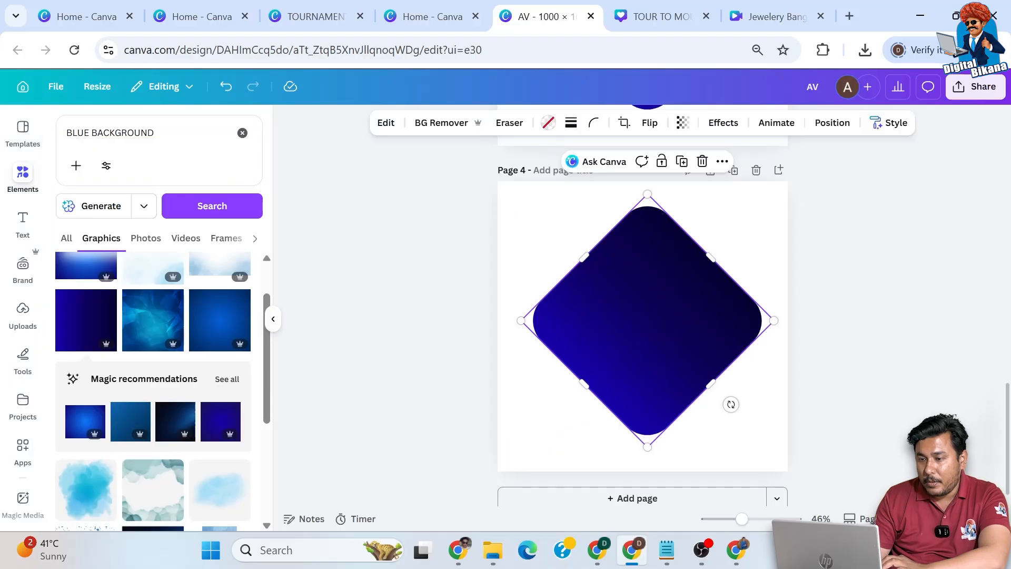
click(97, 132)
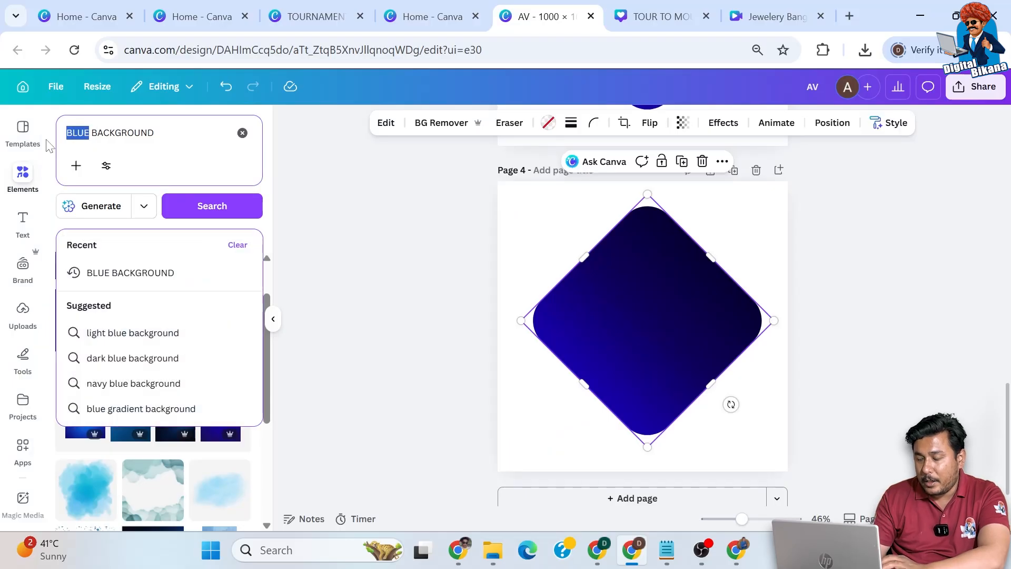
key(BackSpace)
text(ORANGE)
key(Return)
drag(88, 316, 624, 313)
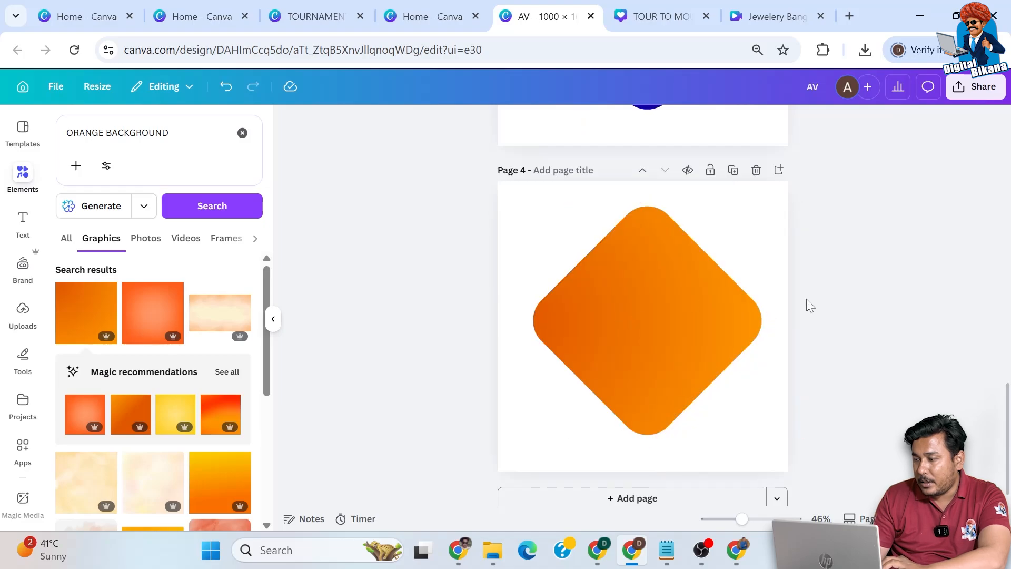
Step: Download only page 4, the orange diamond, as a PNG with a transparent background
click(972, 89)
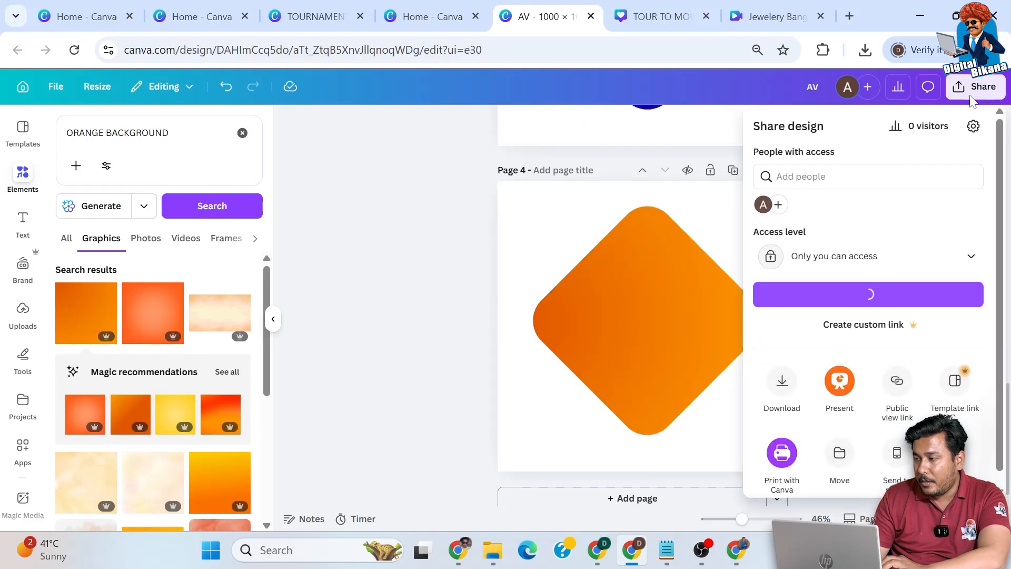
click(783, 384)
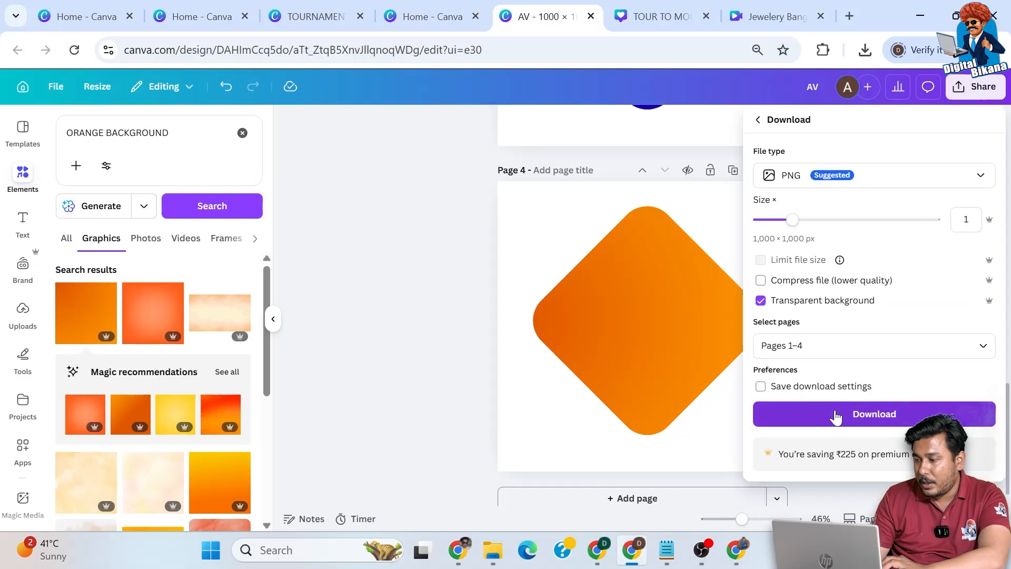
click(836, 416)
click(811, 345)
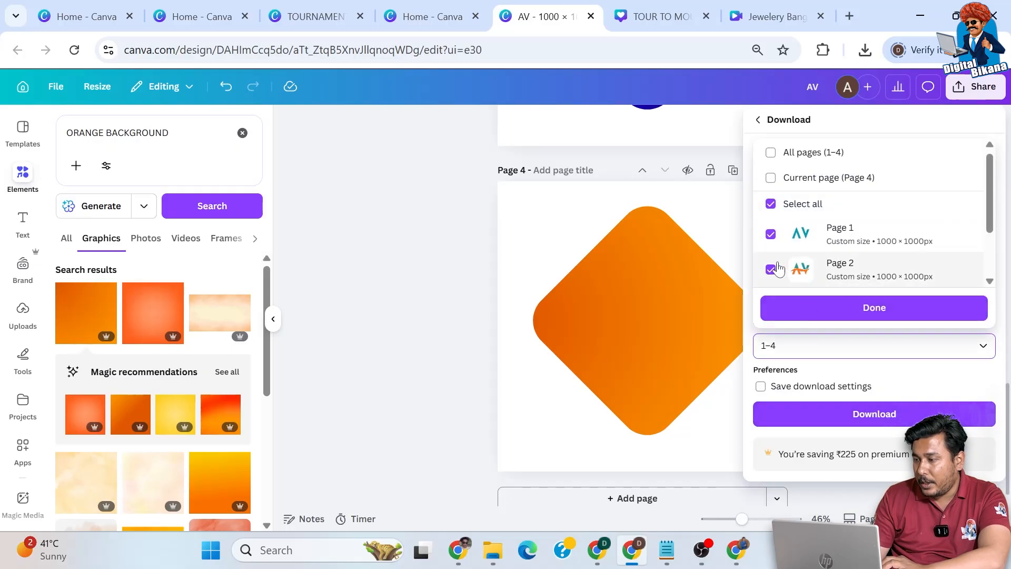
click(771, 178)
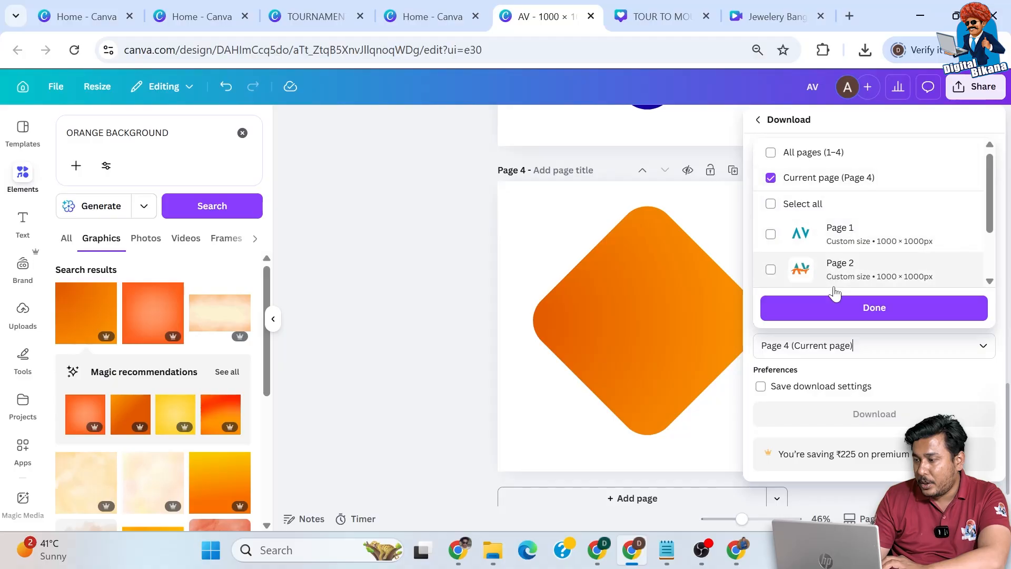
click(837, 309)
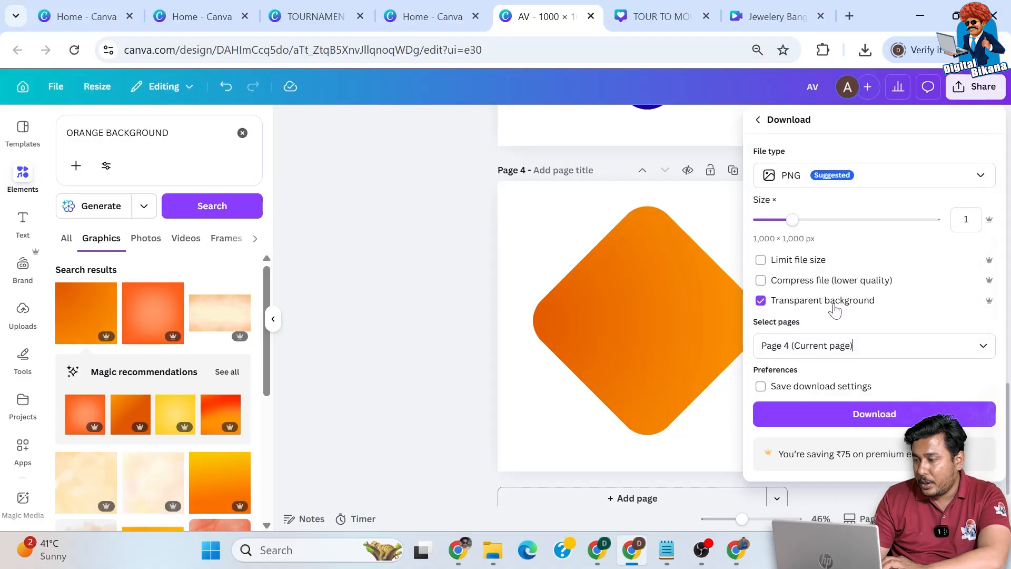
click(878, 414)
Step: Add a heading reading "W" over the blue diamond on page 3
scroll(868, 277, up, 5)
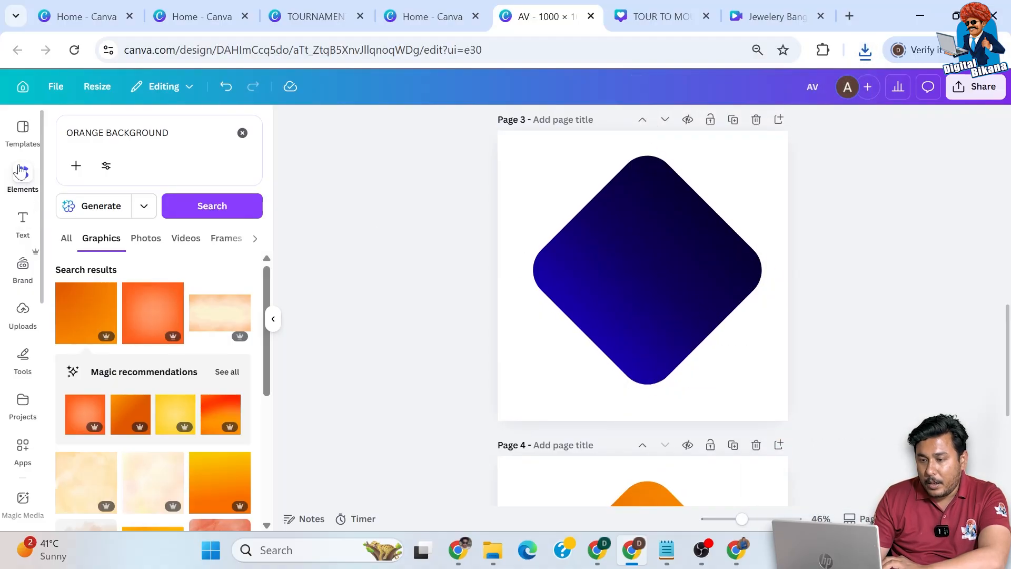
click(23, 228)
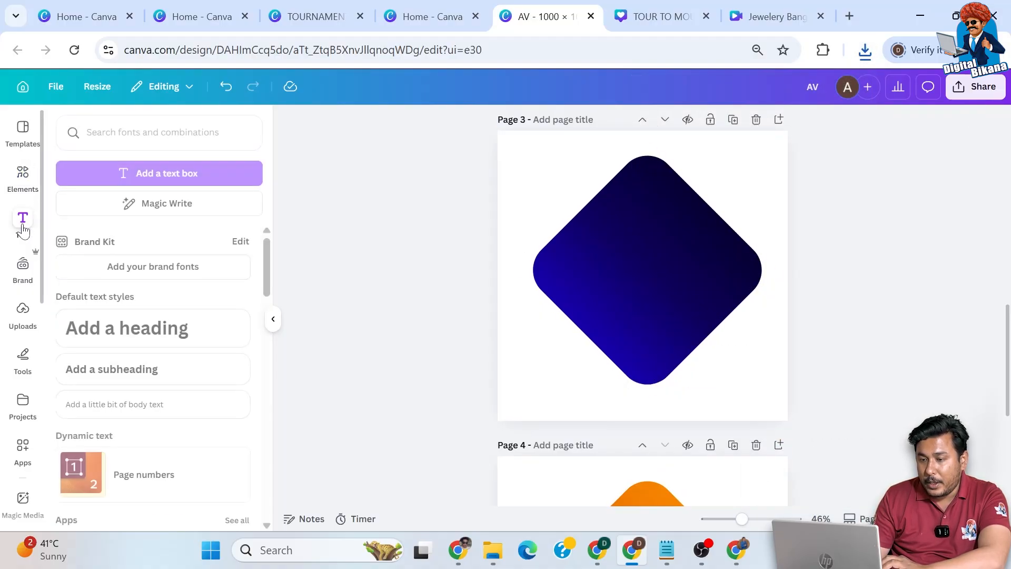
click(158, 341)
text(W)
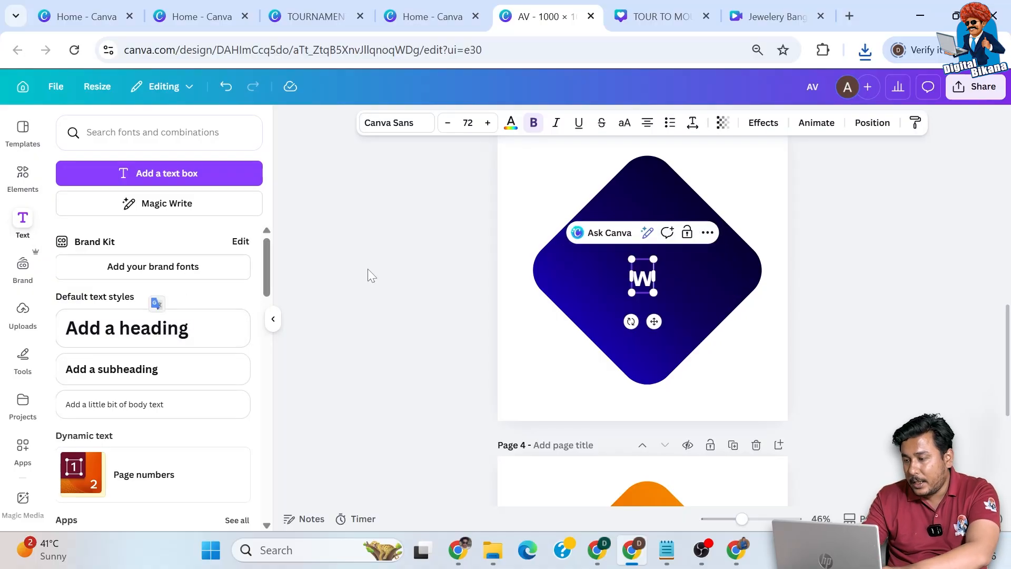
key(BackSpace)
text(W)
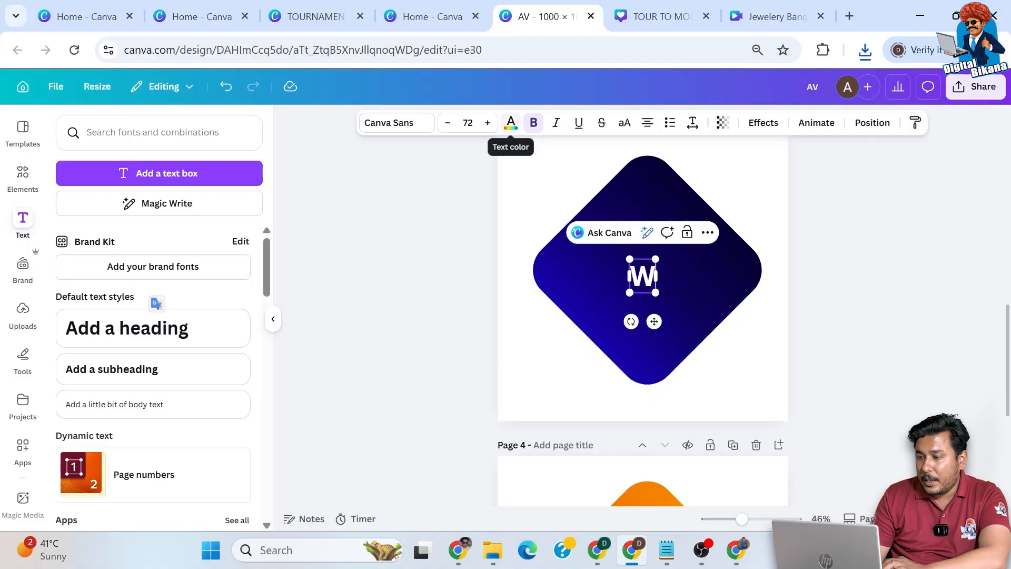
Step: Search the fonts for "LEA" and apply League Spartan to the W
click(393, 123)
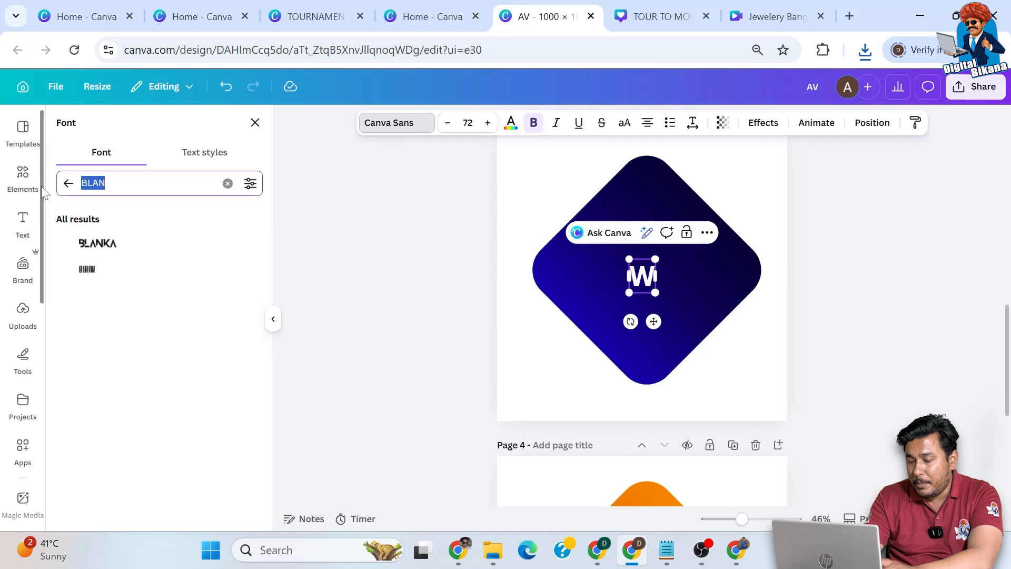
text(LE)
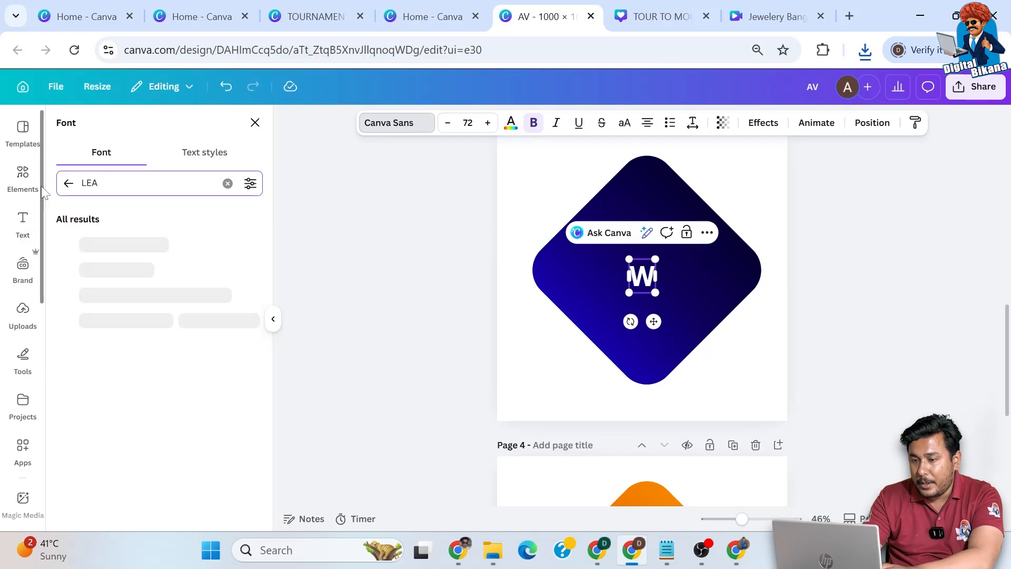
click(126, 270)
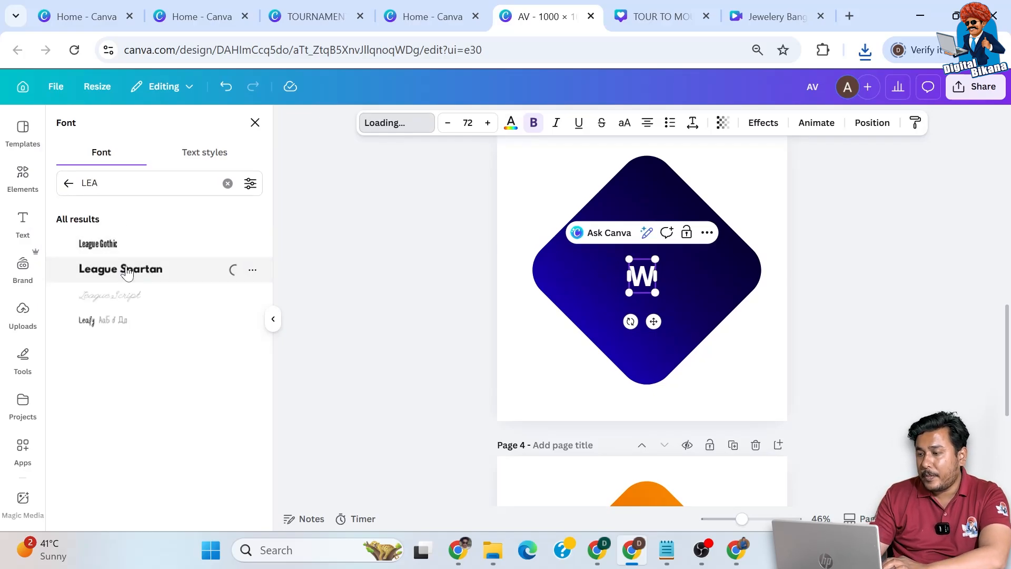
Step: Enlarge the W until it spans the blue diamond's width and center it over the diamond
drag(614, 249, 490, 190)
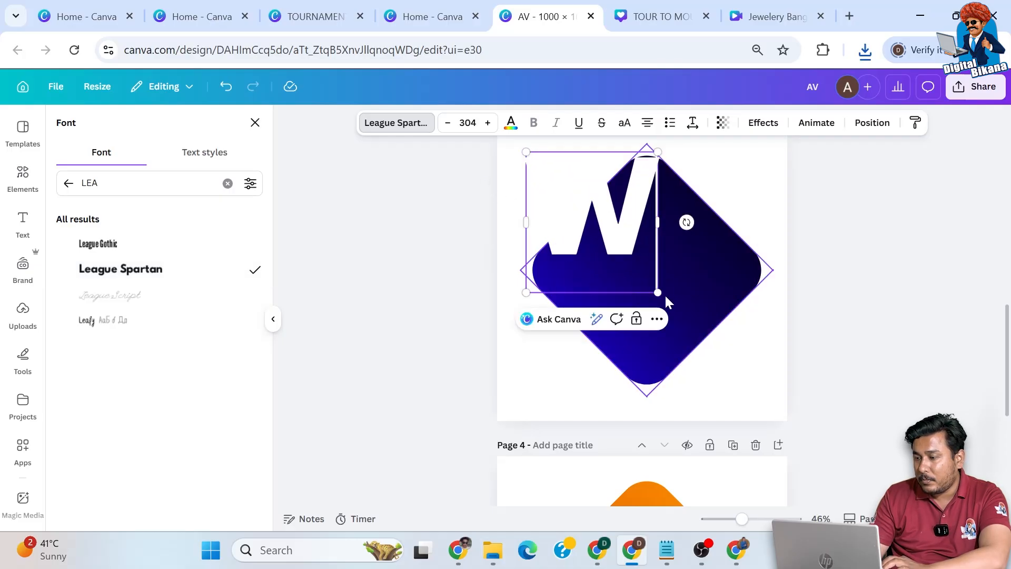
drag(678, 306, 706, 337)
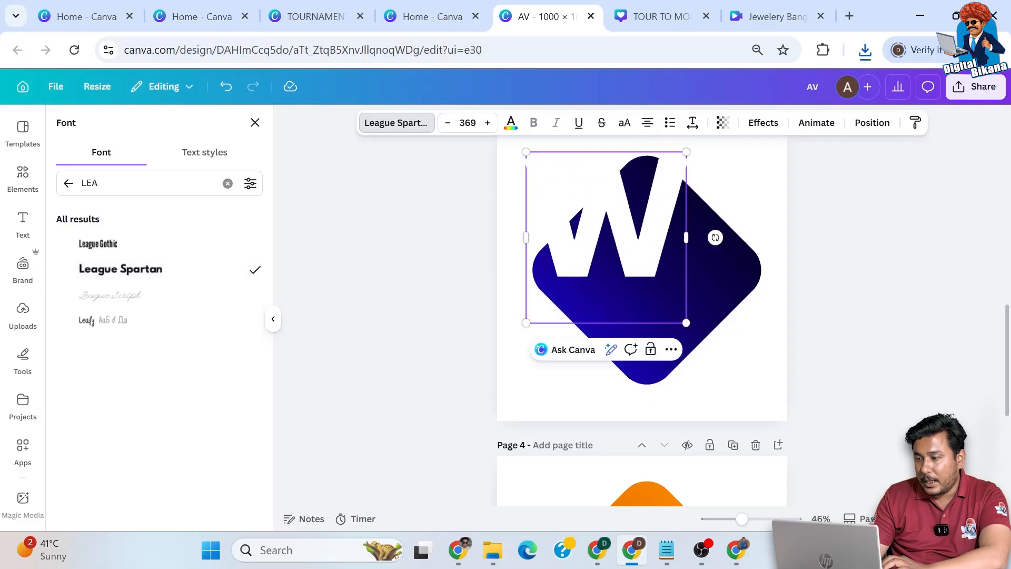
click(864, 295)
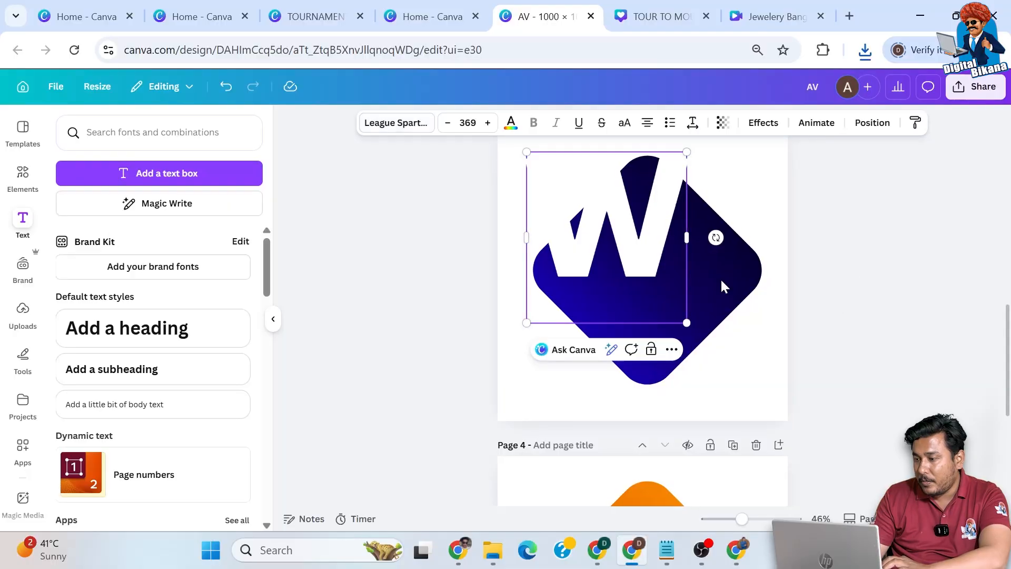
click(857, 315)
click(627, 253)
drag(628, 252, 667, 303)
drag(567, 374, 542, 401)
drag(667, 305, 679, 295)
click(867, 278)
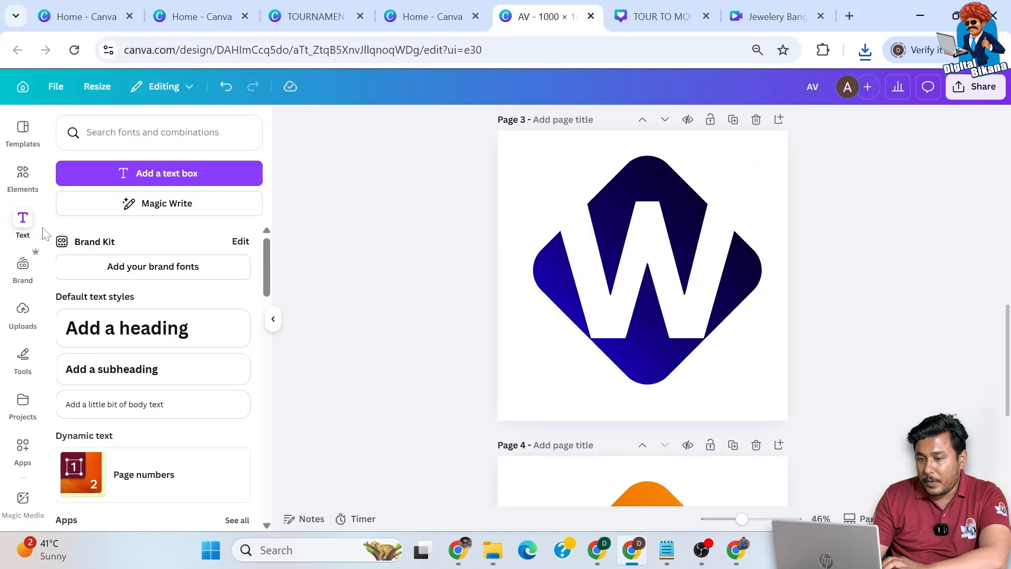
Step: Upload the downloaded orange diamond PNG and place it on page 3
click(21, 310)
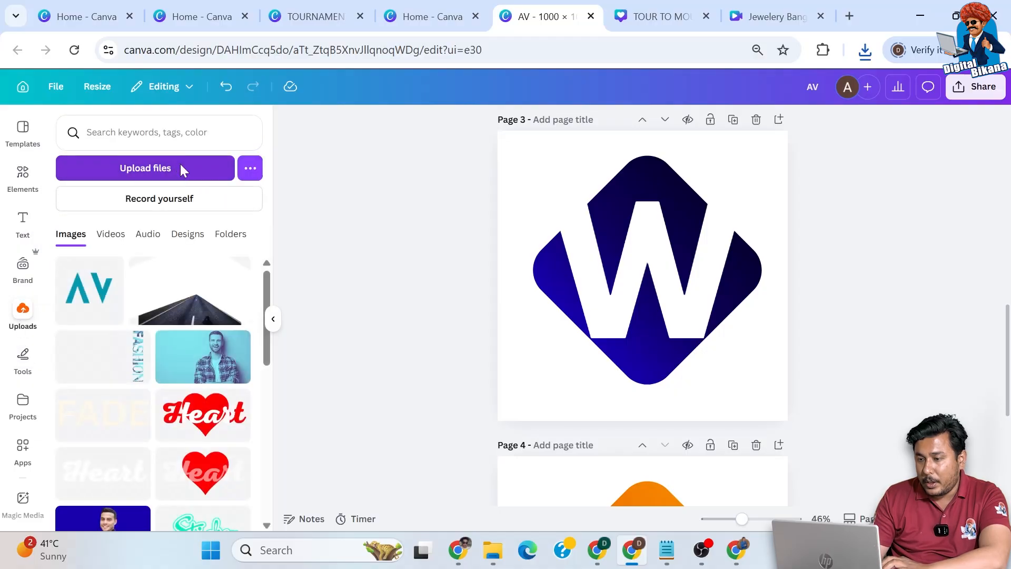
click(171, 162)
click(359, 345)
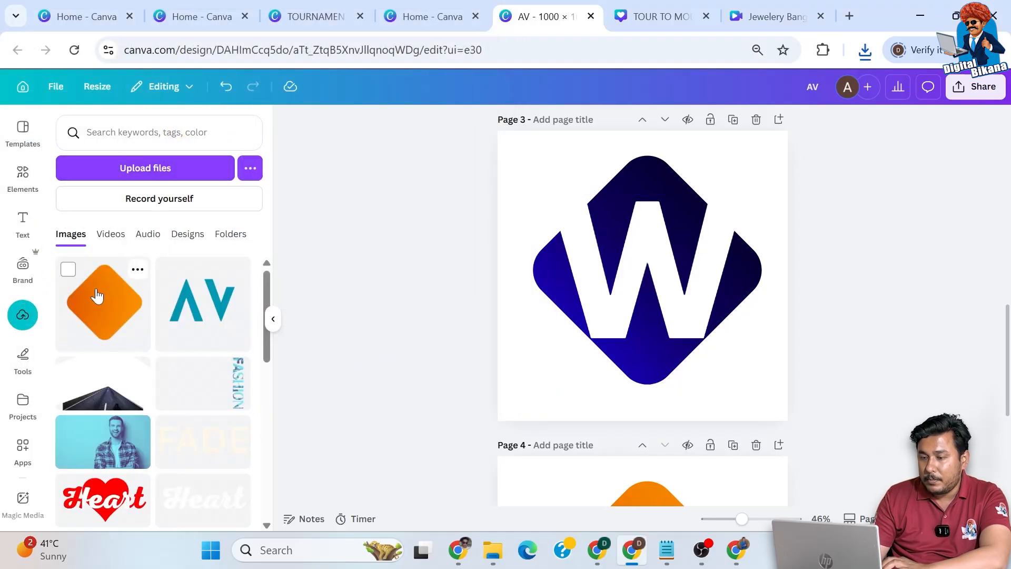
click(98, 296)
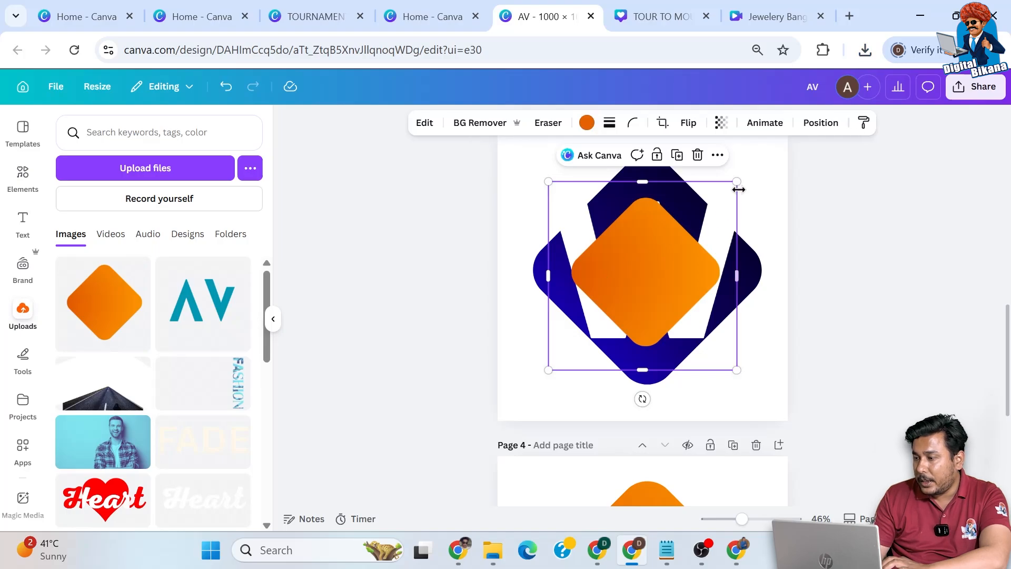
Step: Enlarge the orange diamond image to page size and align it exactly over the blue diamond
drag(737, 181, 775, 144)
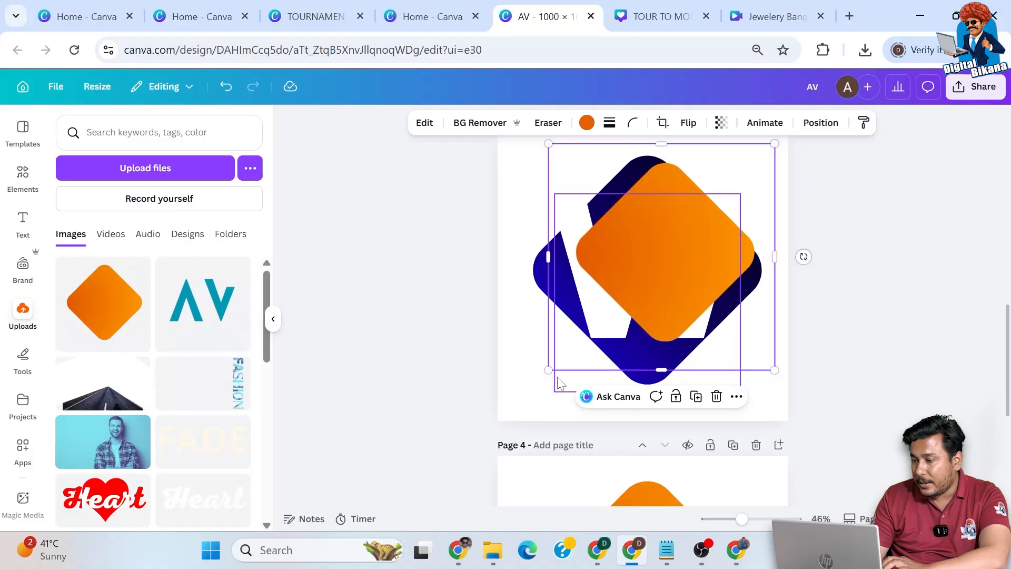
drag(548, 371, 499, 418)
drag(775, 142, 790, 143)
mouse_move(644, 433)
mouse_down()
mouse_move(664, 260)
mouse_move(659, 424)
mouse_up()
Step: Crop the orange diamond image from above to its lower part and send it backward behind the W
drag(643, 143, 658, 315)
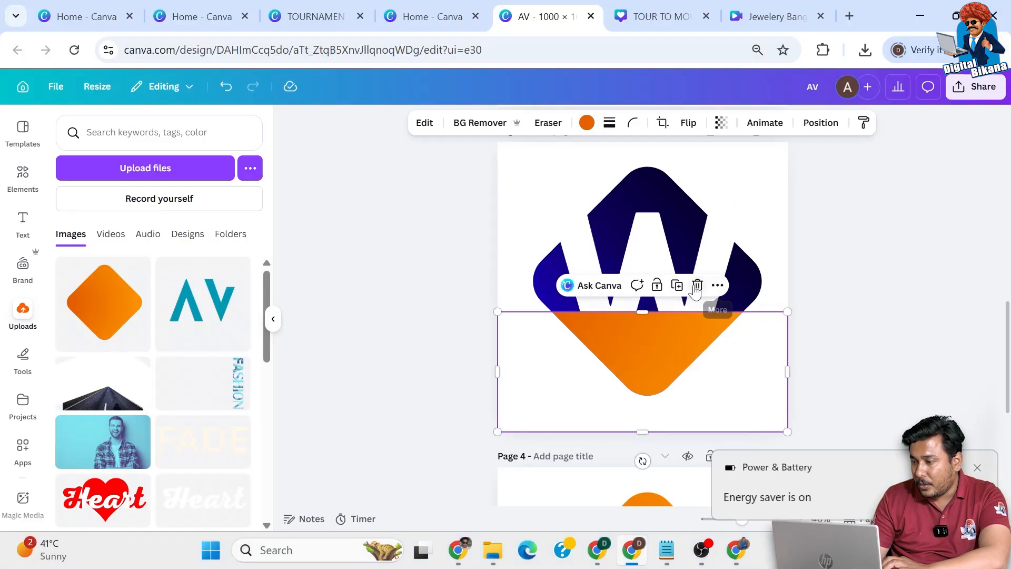
click(718, 286)
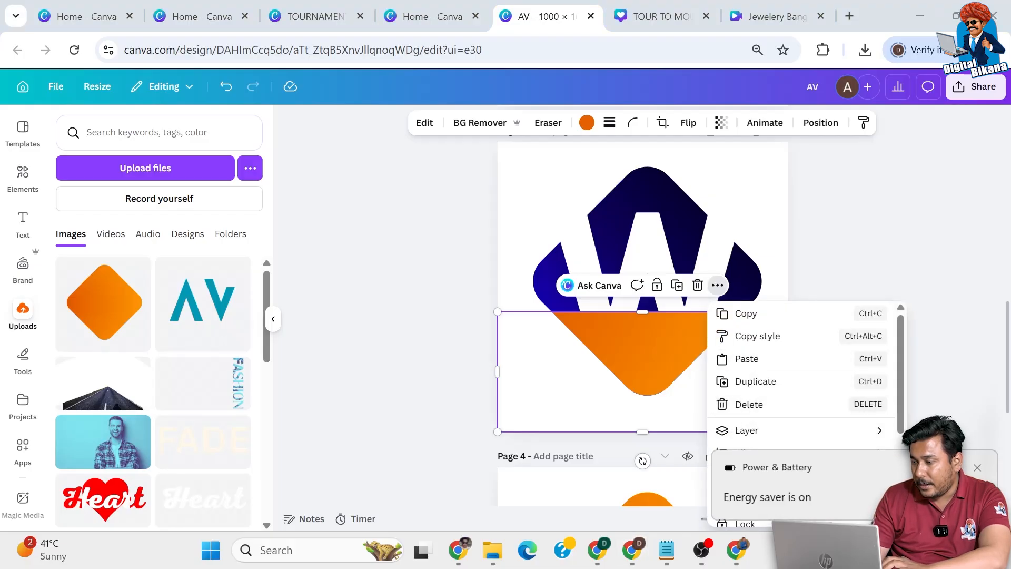
mouse_move(788, 431)
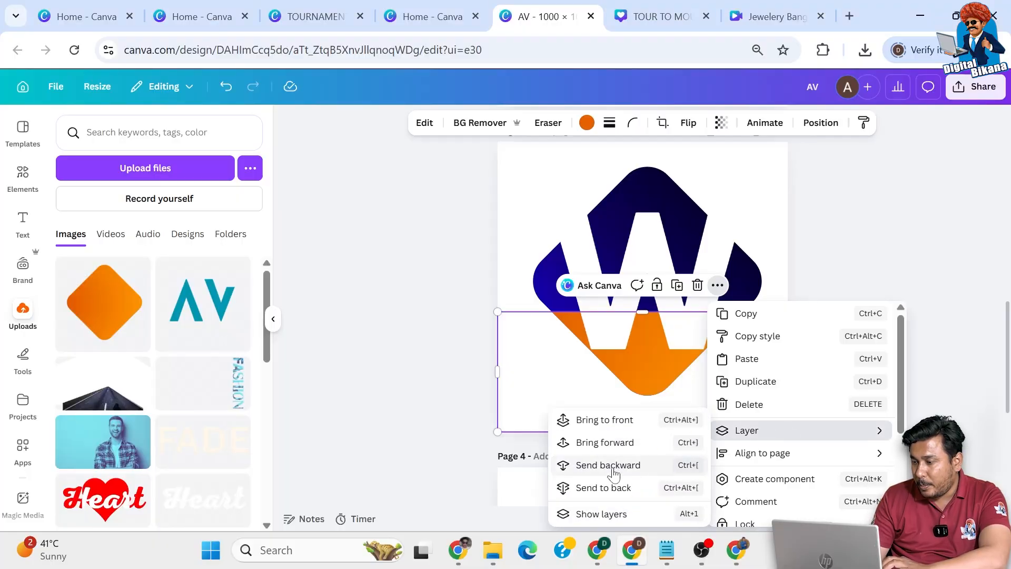
Step: Duplicate the cropped orange piece, align the copy, and crop it to a small square covering the W's middle peak
click(751, 390)
drag(725, 374, 725, 369)
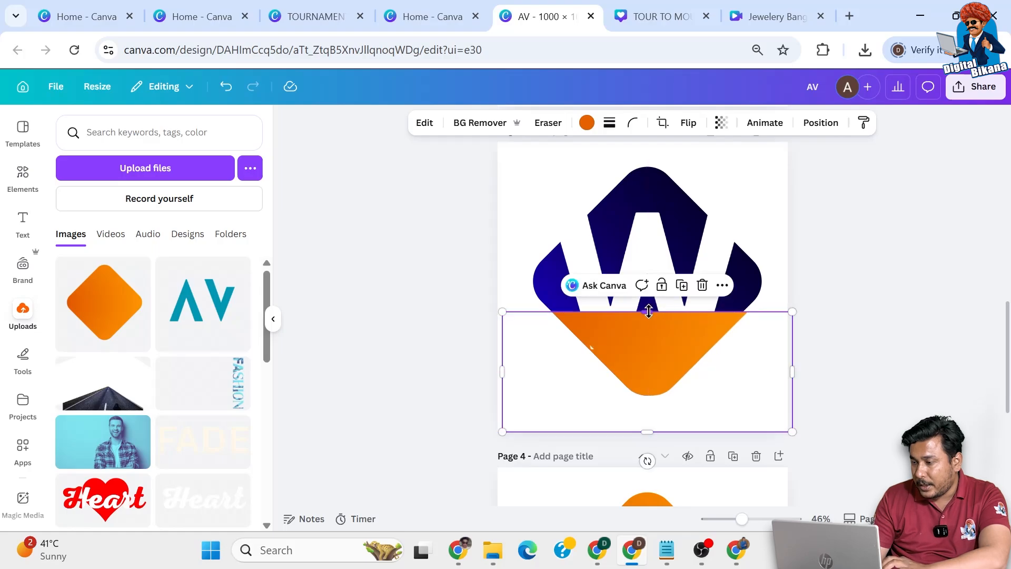
drag(648, 312, 649, 274)
drag(648, 431, 648, 318)
drag(502, 296, 625, 296)
drag(793, 297, 669, 296)
Step: Send the small orange square backward behind the W
click(723, 247)
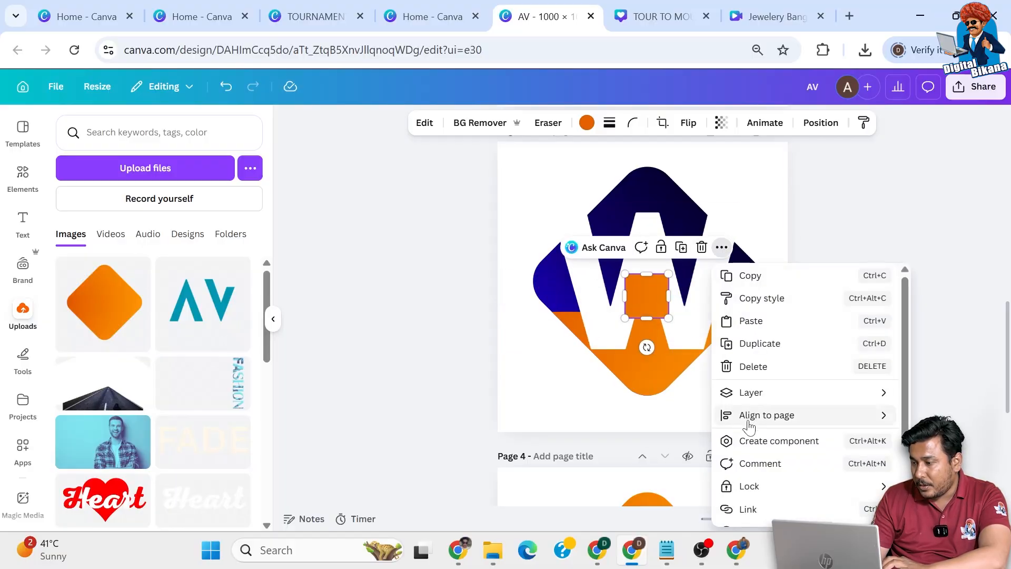
mouse_move(761, 394)
click(622, 437)
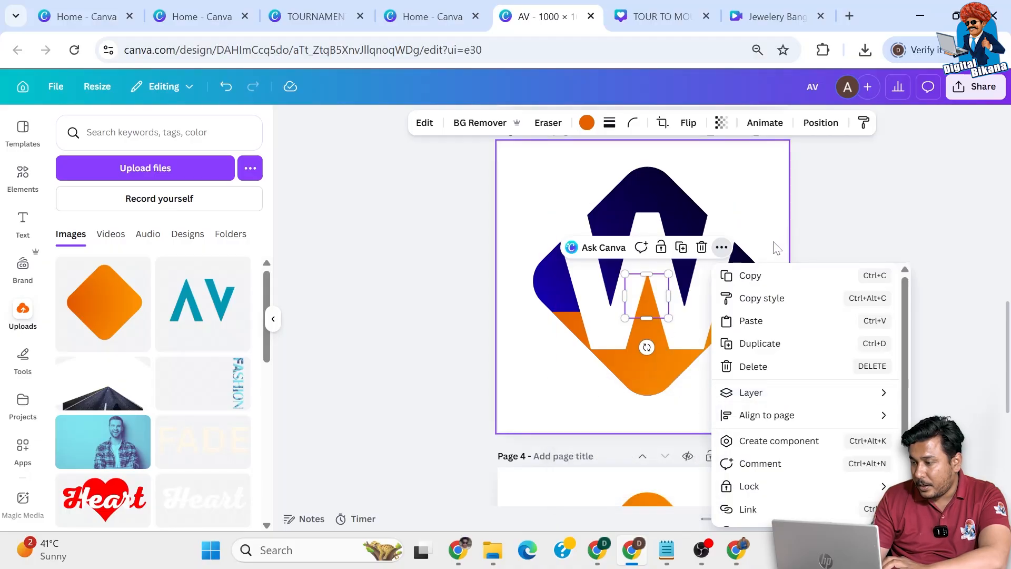
click(765, 349)
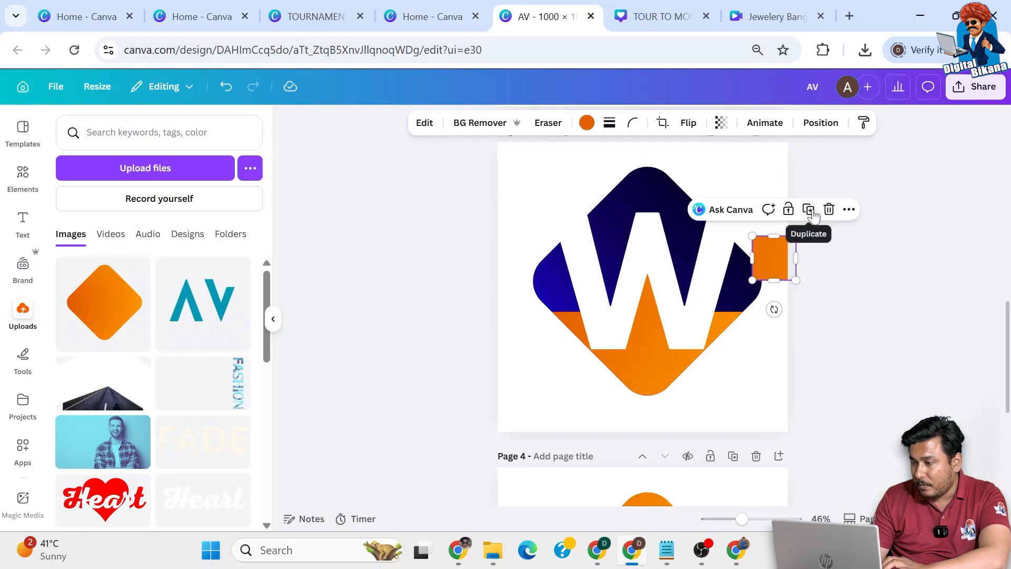
click(829, 209)
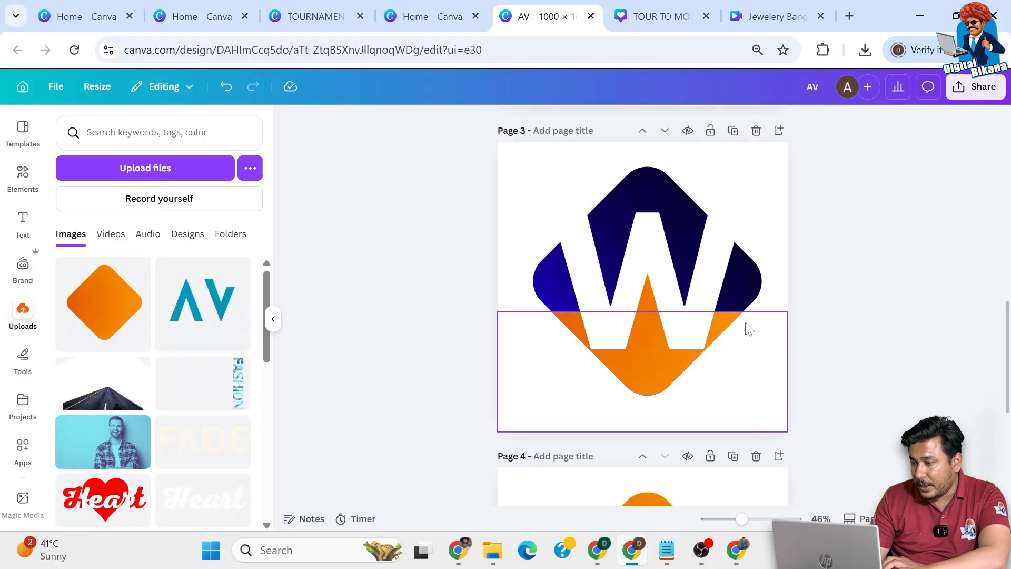
click(749, 328)
drag(682, 357, 648, 237)
drag(501, 335, 497, 333)
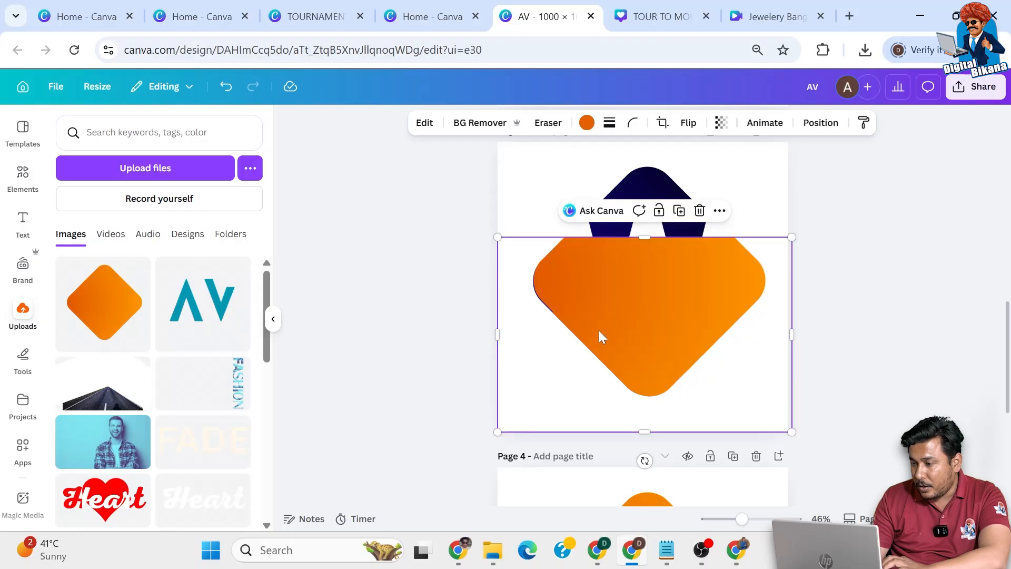
click(700, 212)
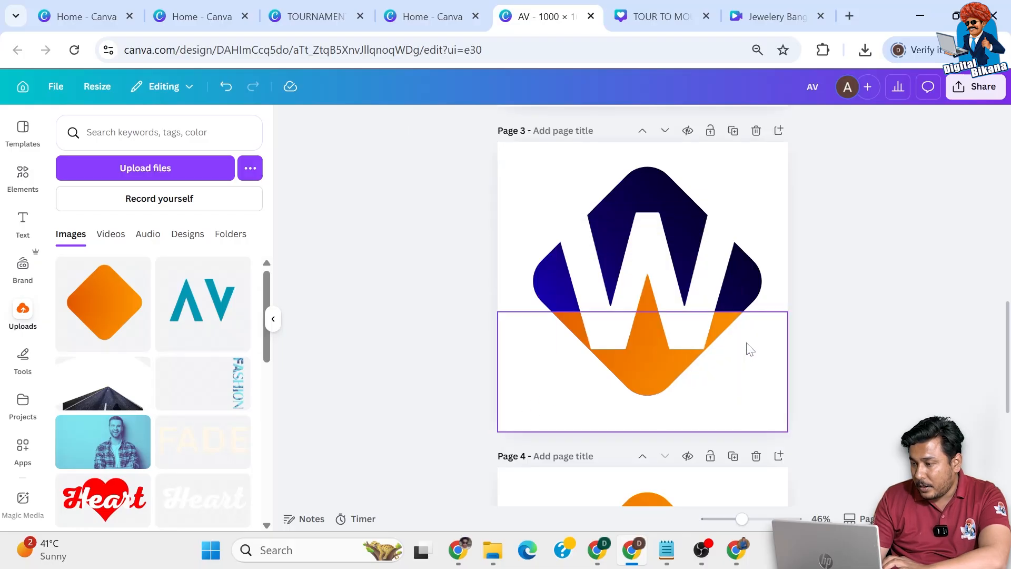
Step: Duplicate the lower orange piece, align the copy over the original, extend it upward and crop it to the diamond's left part
click(757, 354)
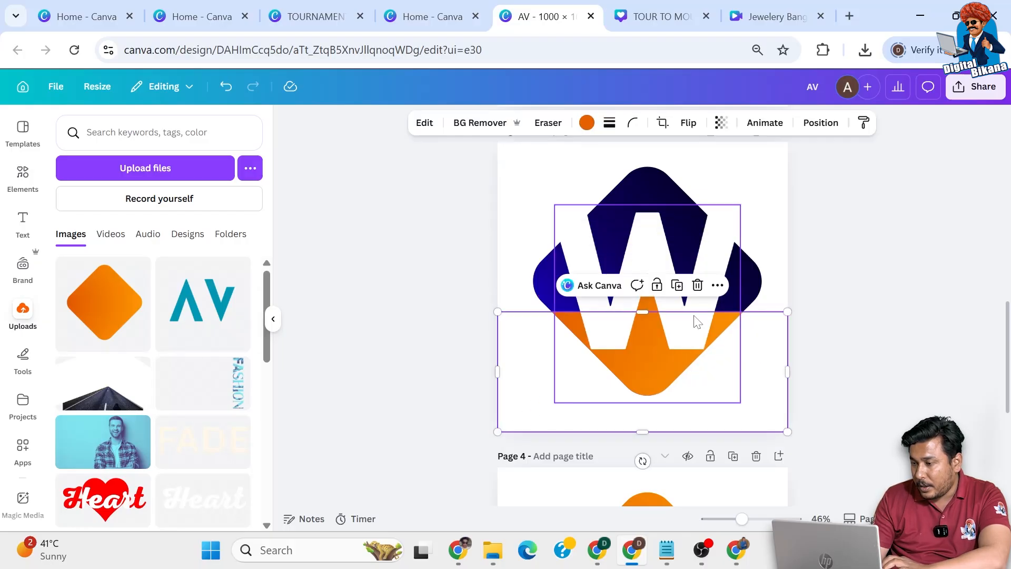
click(681, 290)
drag(690, 356, 681, 359)
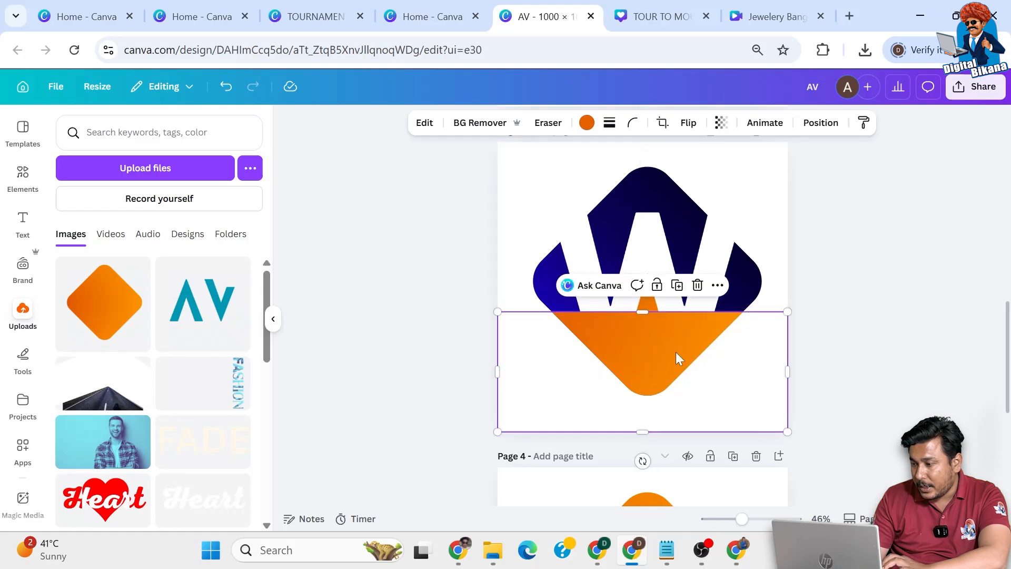
drag(647, 312, 642, 240)
drag(788, 336, 589, 338)
Step: Send the left orange piece backward behind the W
click(619, 213)
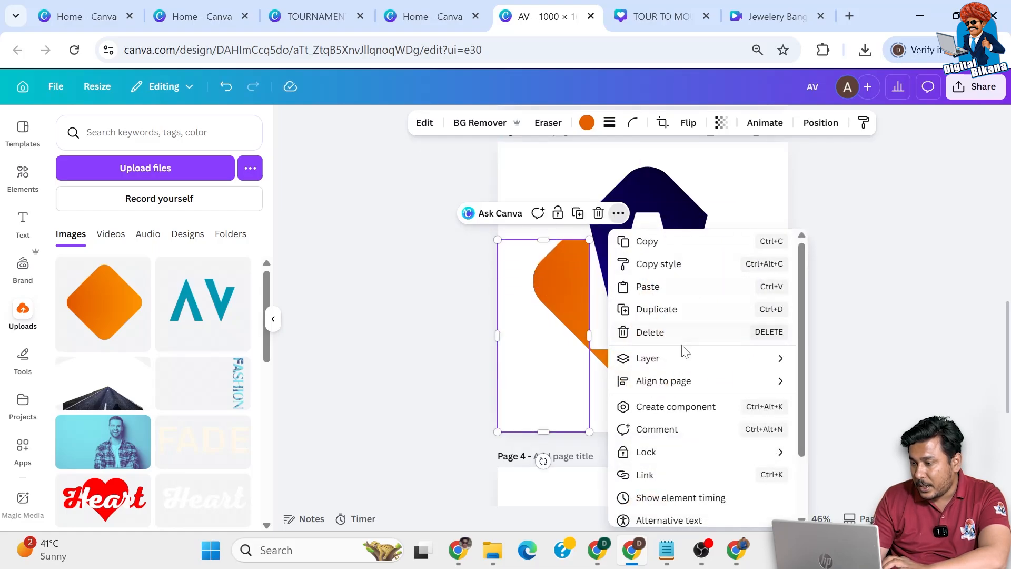
mouse_move(664, 358)
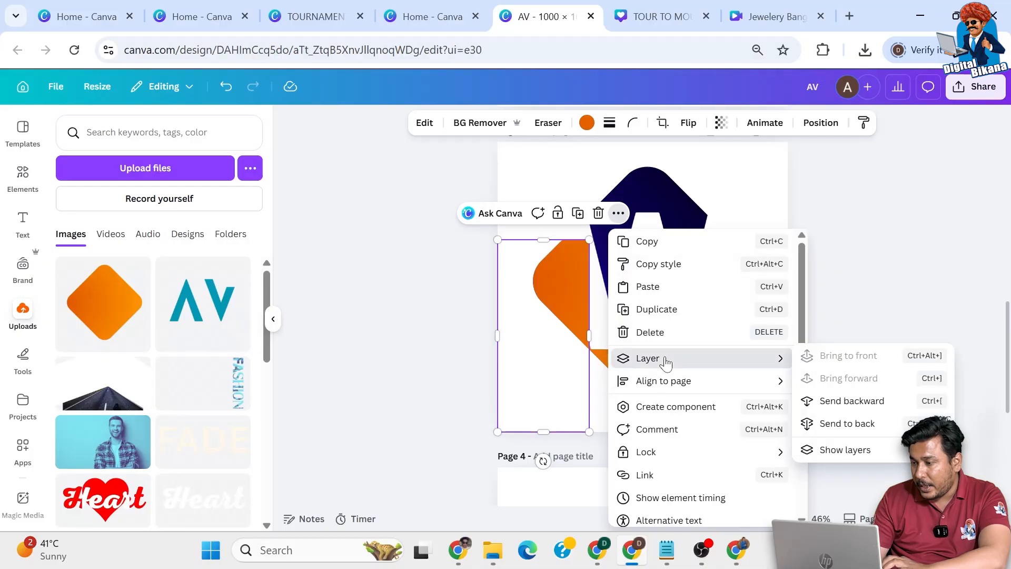
click(837, 402)
click(829, 265)
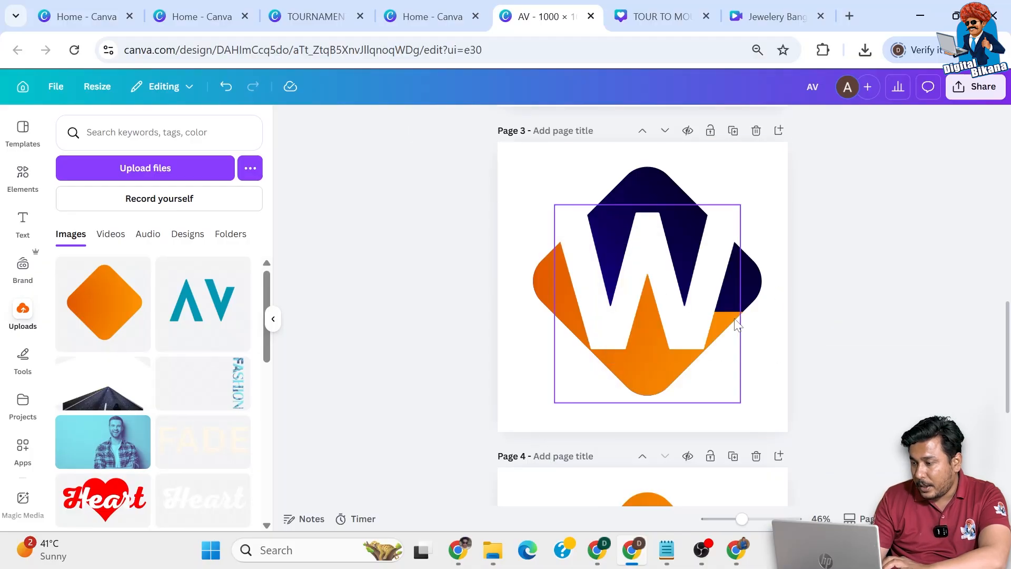
Step: Duplicate the lower orange piece again, align the copy's height, extend it upward and crop it to the diamond's right part
click(754, 320)
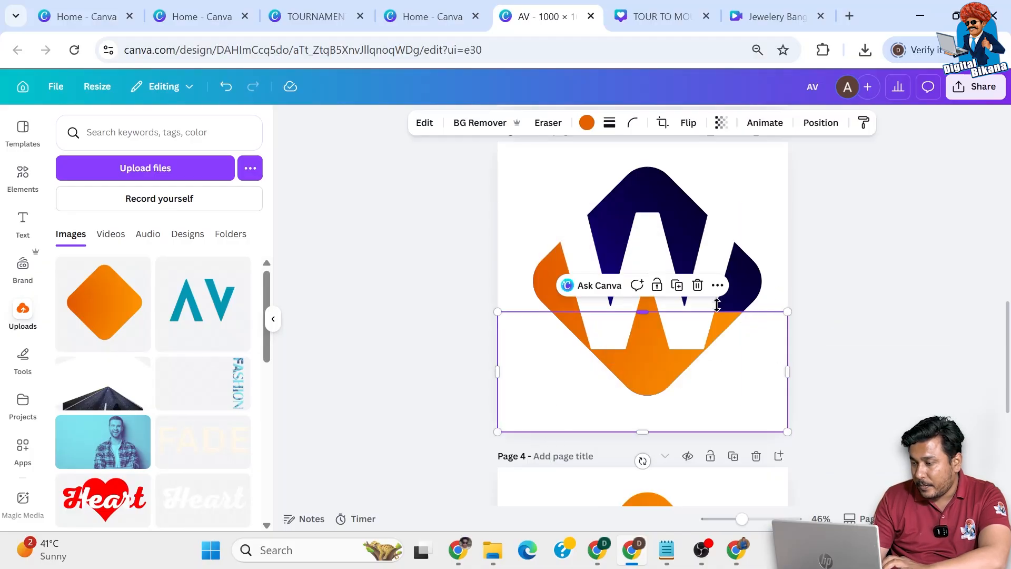
click(681, 287)
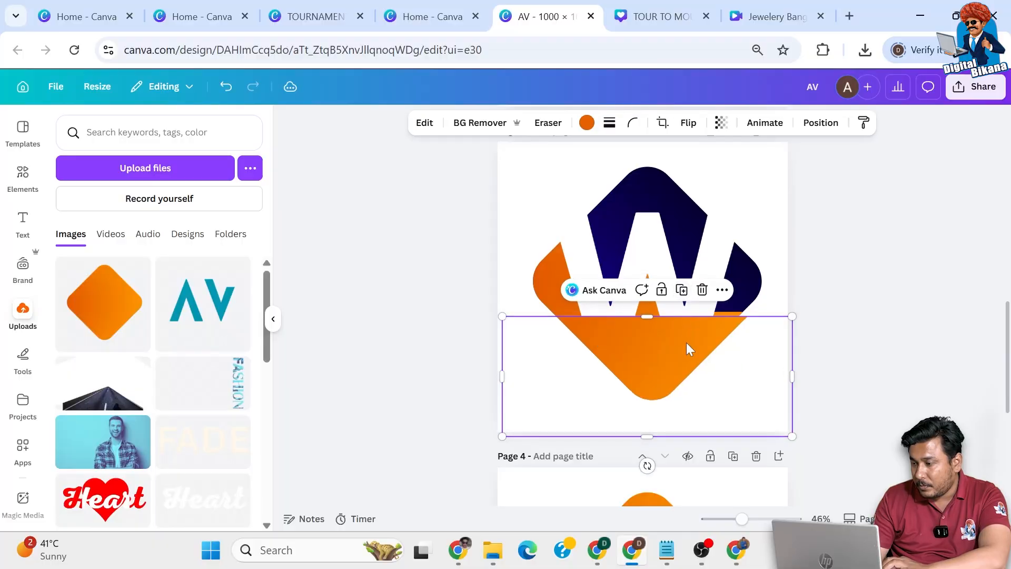
drag(687, 341, 683, 334)
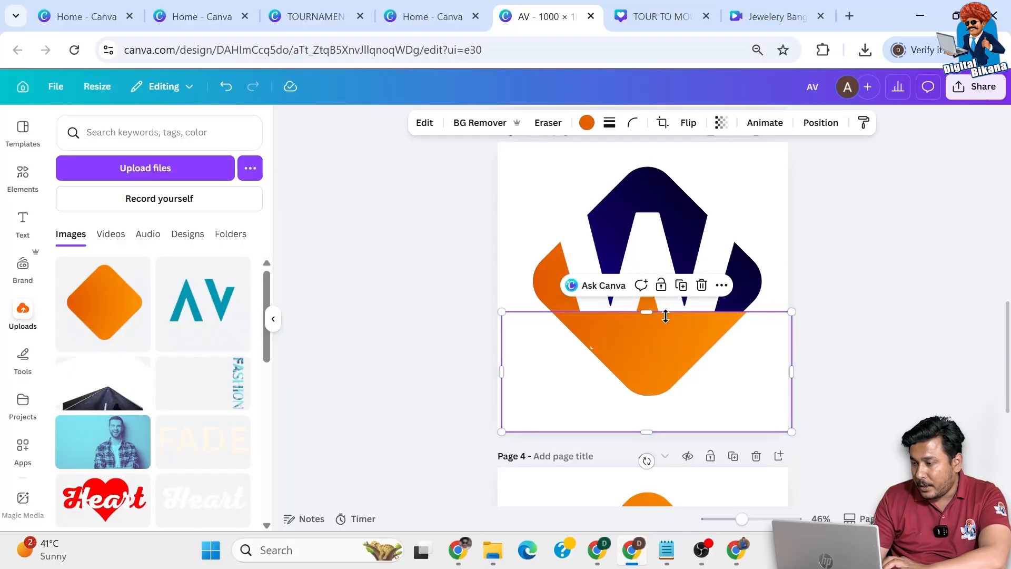
drag(653, 312, 655, 232)
drag(502, 333, 709, 343)
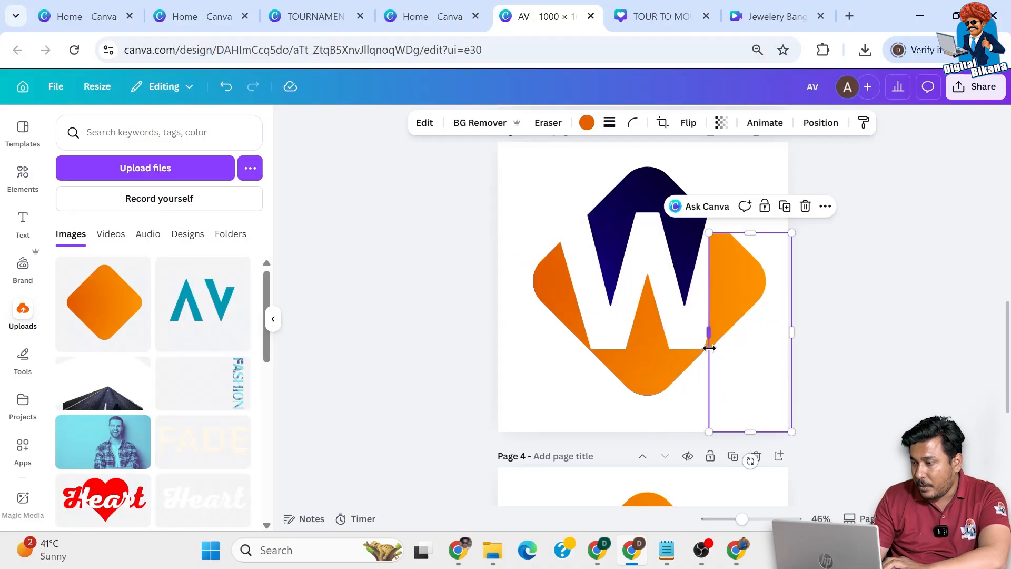
Step: Send the right orange piece backward behind the W
click(826, 206)
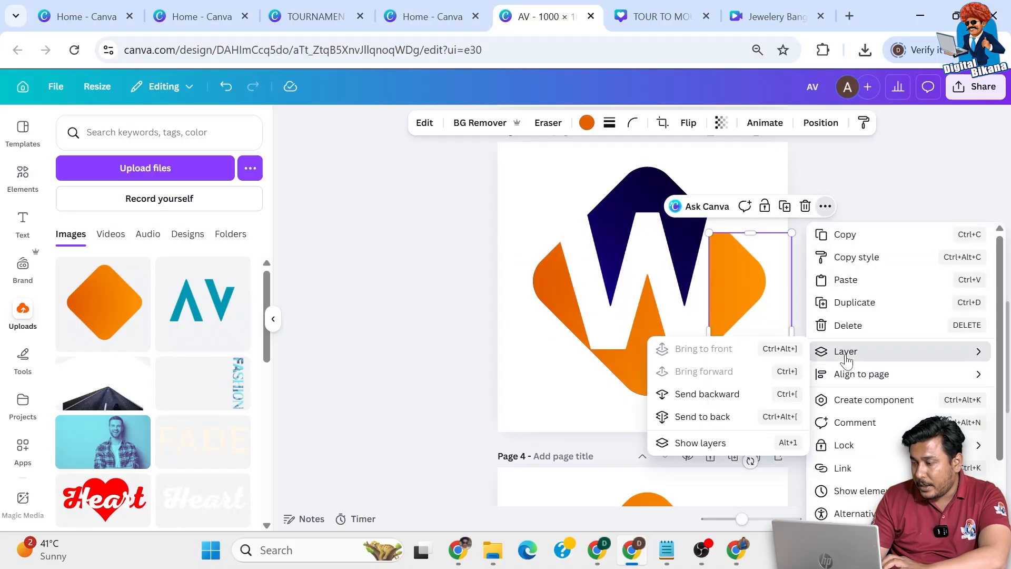
mouse_move(848, 357)
click(685, 395)
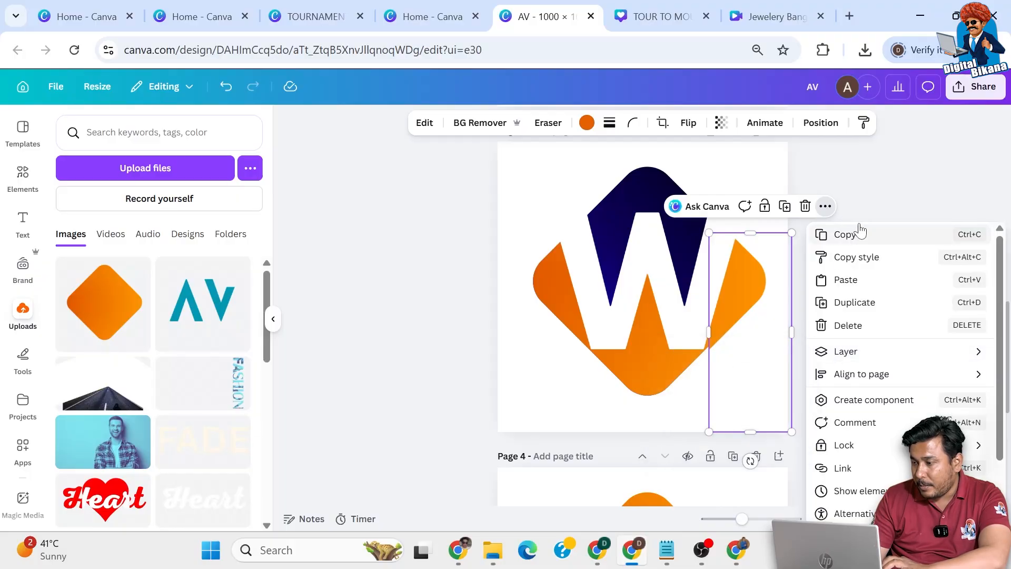
click(897, 206)
click(897, 206)
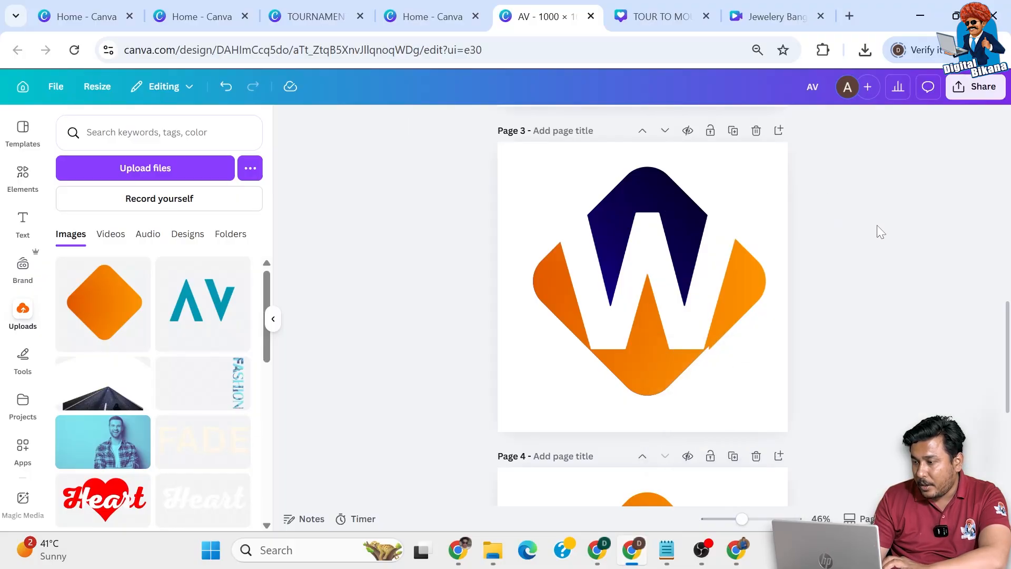
Step: Trim the right orange piece's inner and lower edges and fit it to the diamond's outline, undoing the misplaced change
click(753, 315)
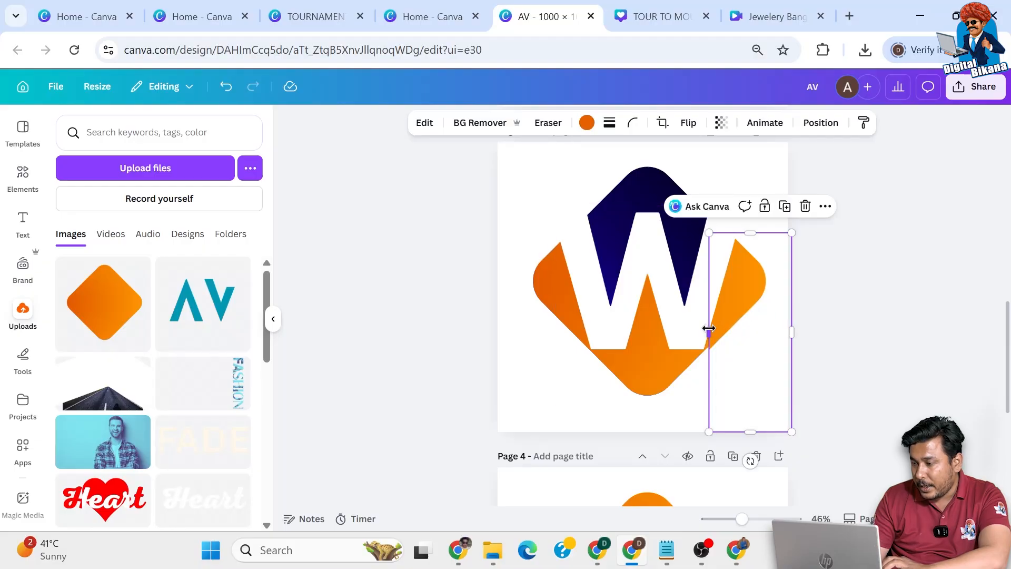
drag(709, 329, 705, 331)
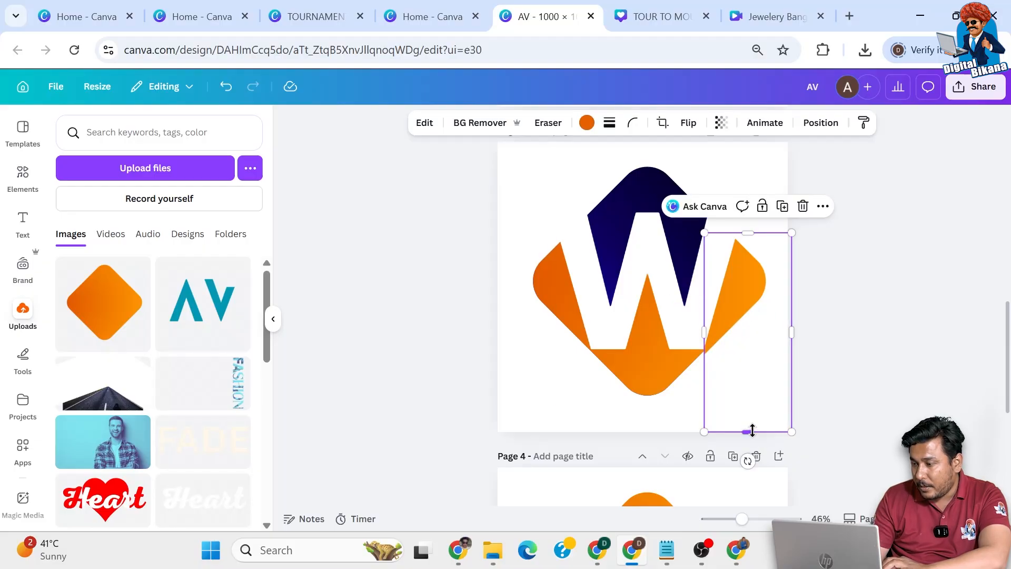
drag(753, 431, 749, 311)
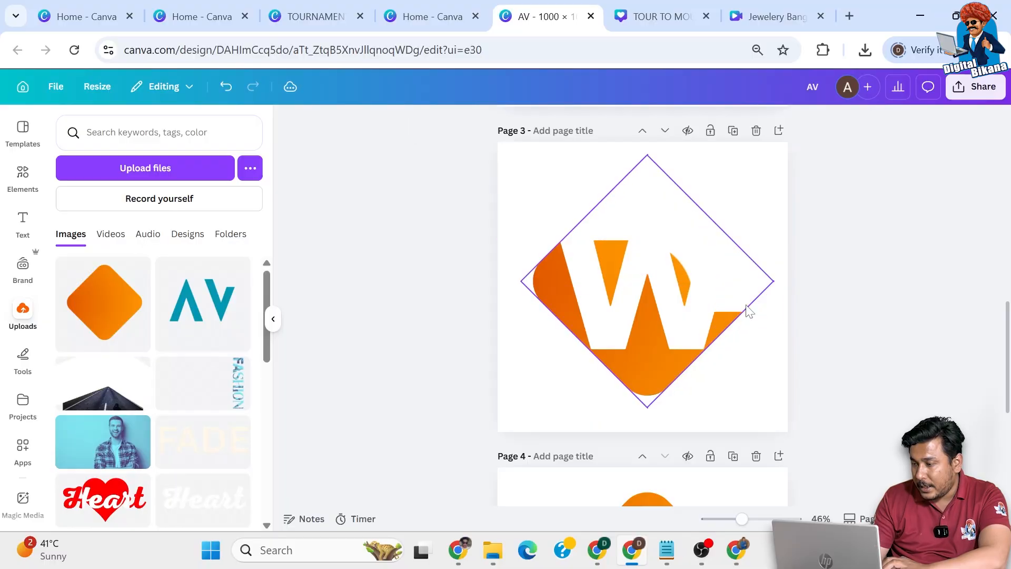
key(ctrl+z)
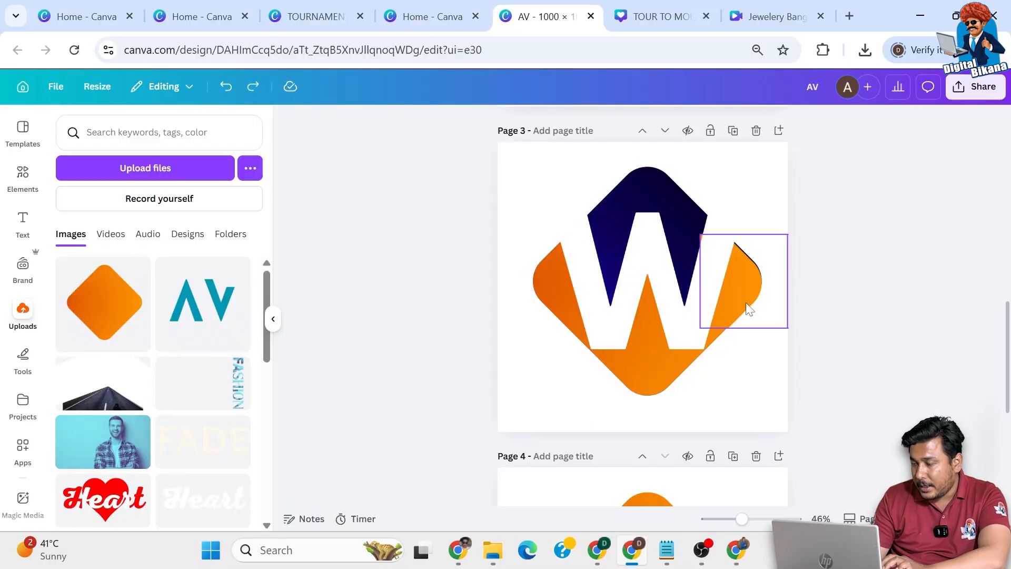
drag(700, 280, 709, 280)
click(867, 284)
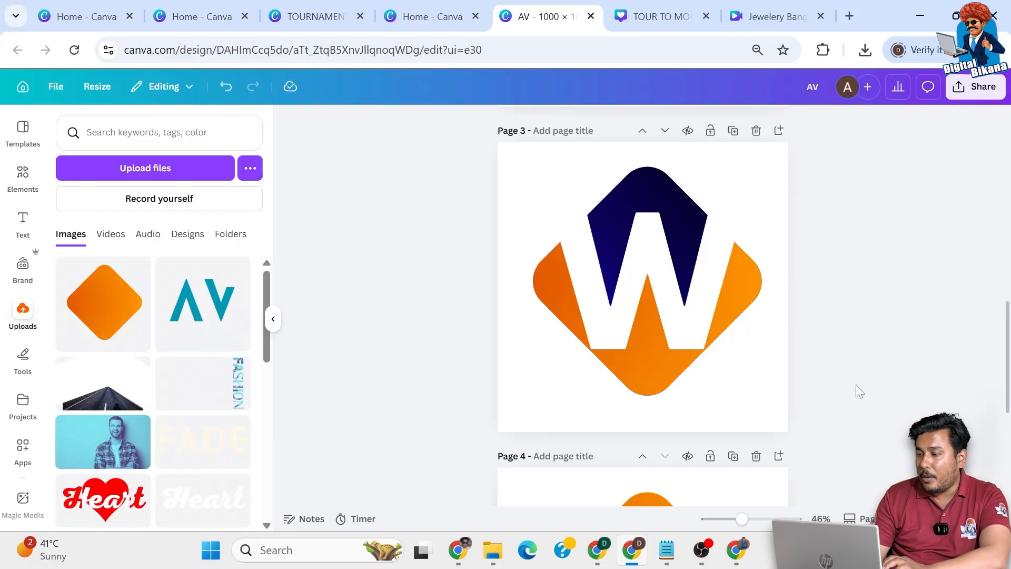
Step: Add a blank page 5 with a heading reading "B" and enlarge the letter to font size 310
scroll(881, 406, down, 5)
click(662, 491)
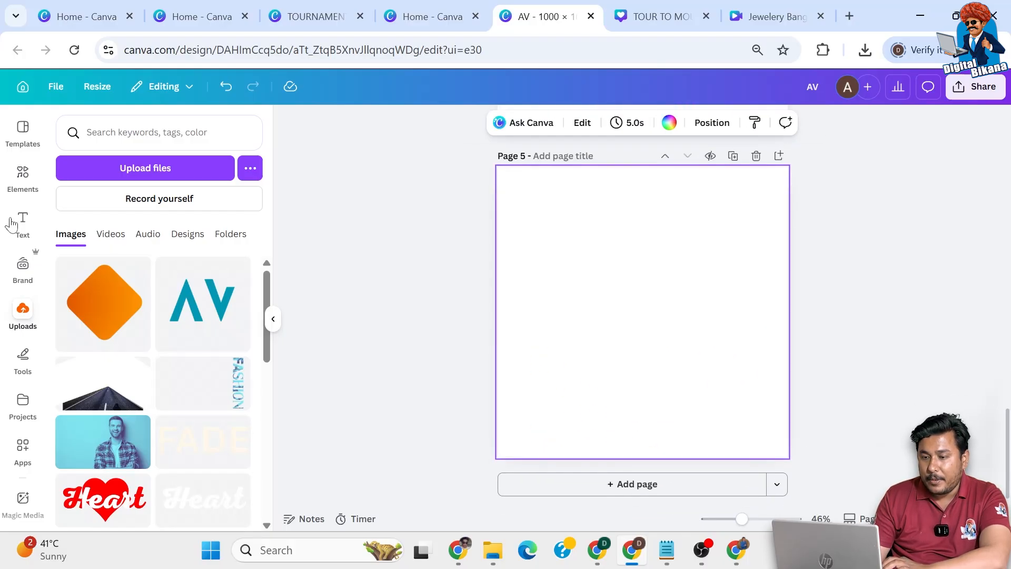
click(24, 221)
click(123, 329)
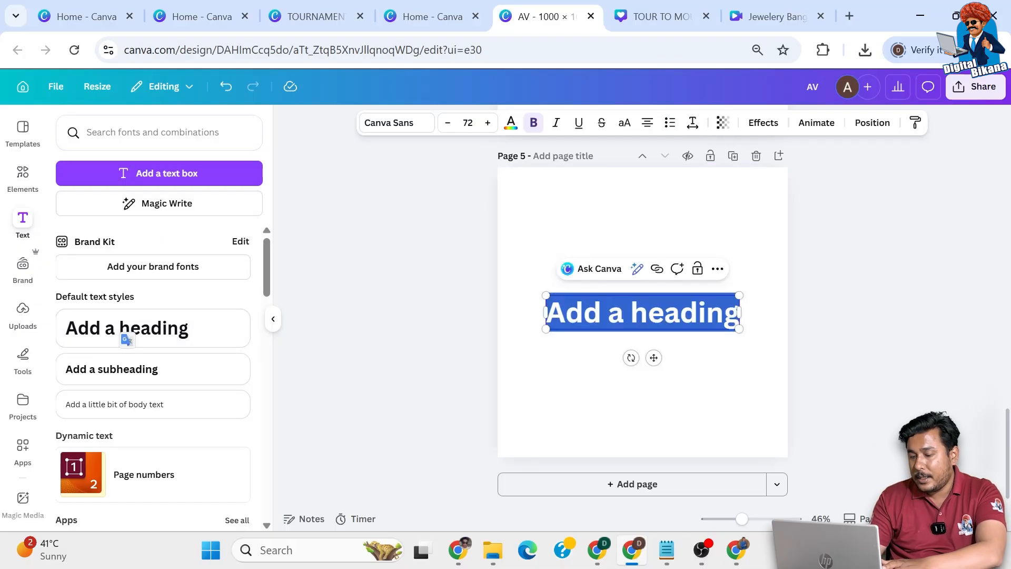
text(e)
key(BackSpace)
text(B)
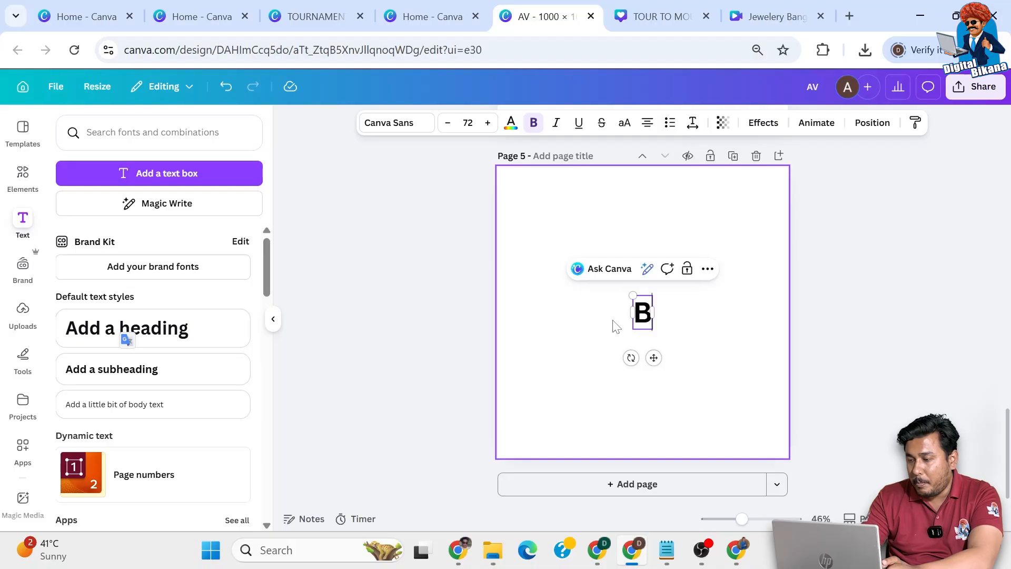
drag(634, 295, 547, 167)
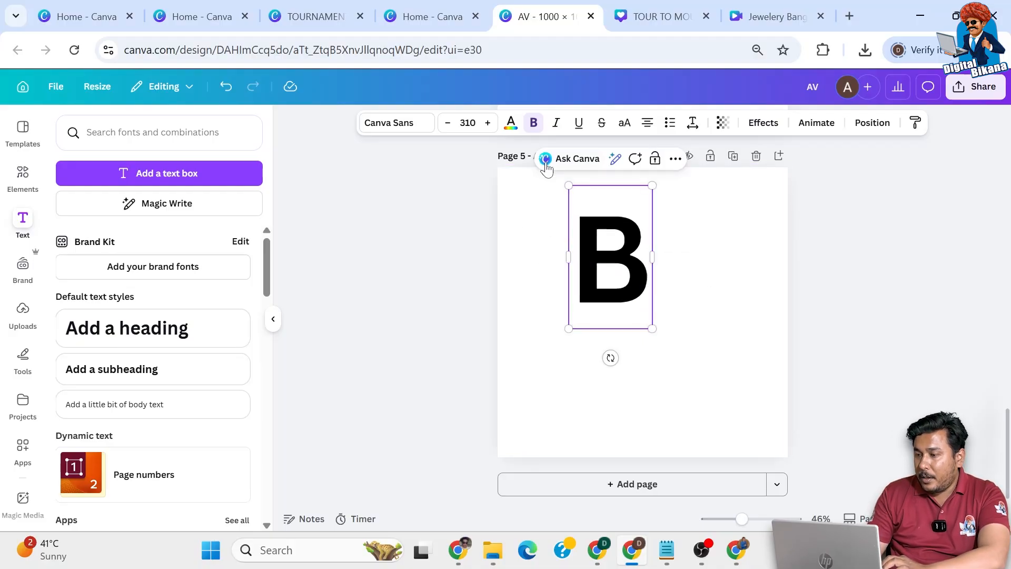
Step: Color the letter B dark navy, using the first photo color of the blue diamond image
click(511, 124)
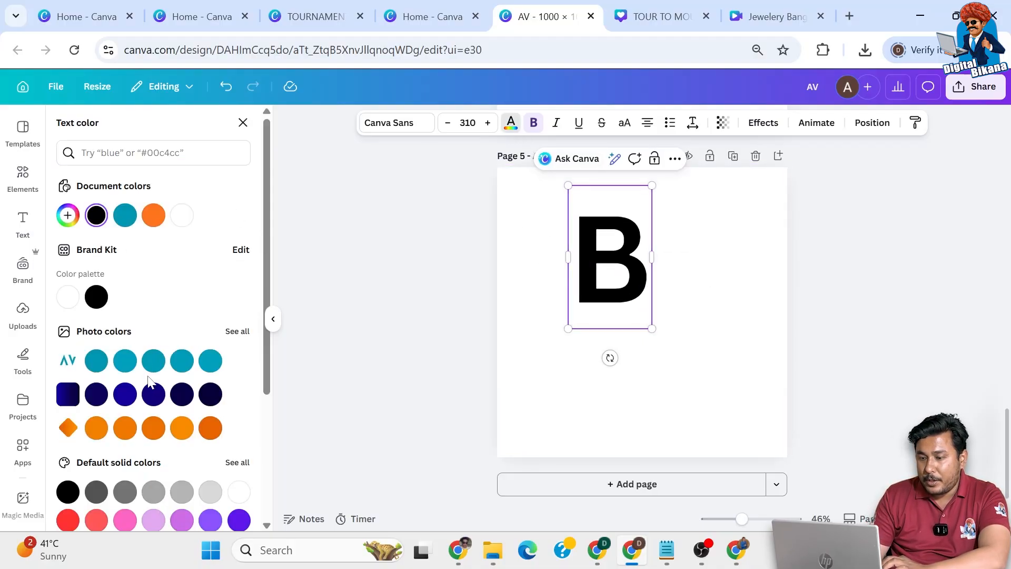
click(76, 520)
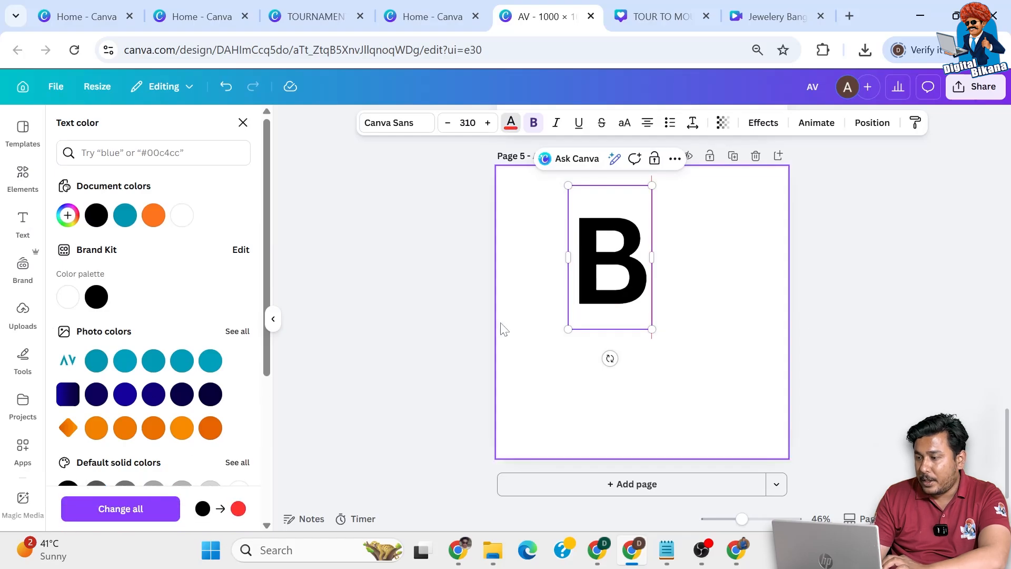
double_click(601, 274)
scroll(182, 411, down, 3)
click(98, 258)
key(Left)
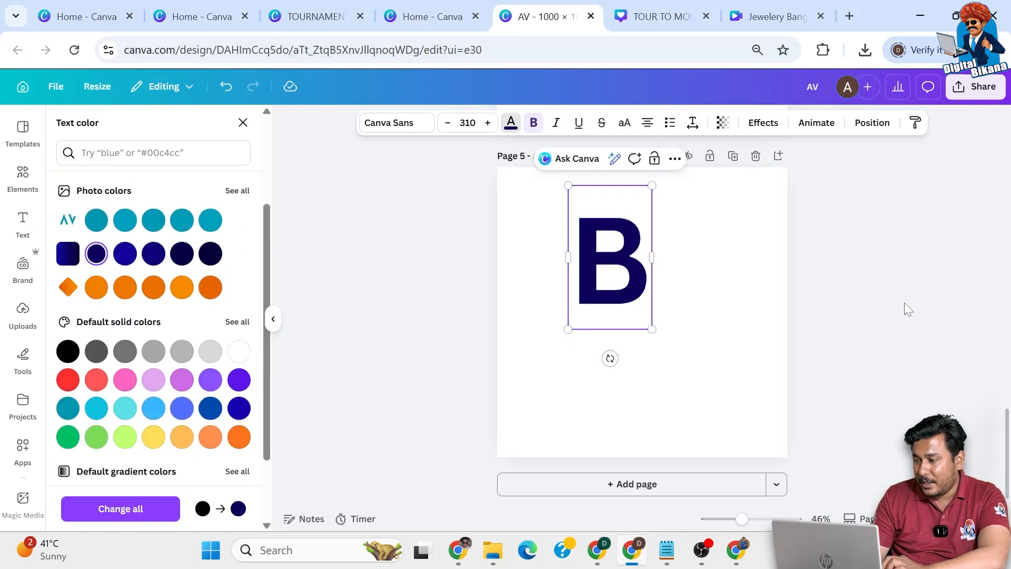
Step: Enlarge the letter B to font size 523 and move it closer to the page centre
key(Escape)
drag(565, 330, 492, 424)
key(Return)
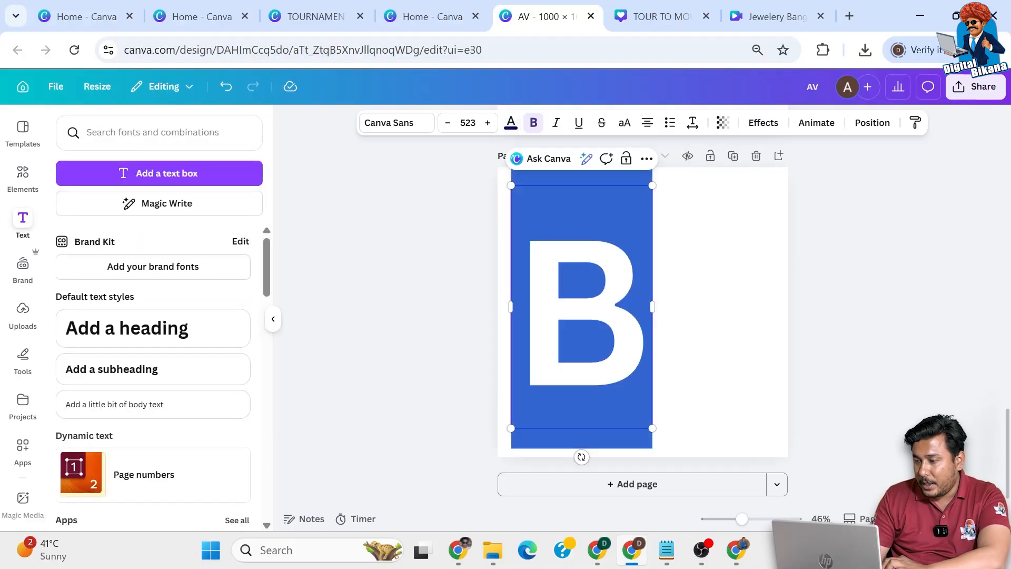
click(883, 336)
drag(605, 323, 644, 327)
click(649, 160)
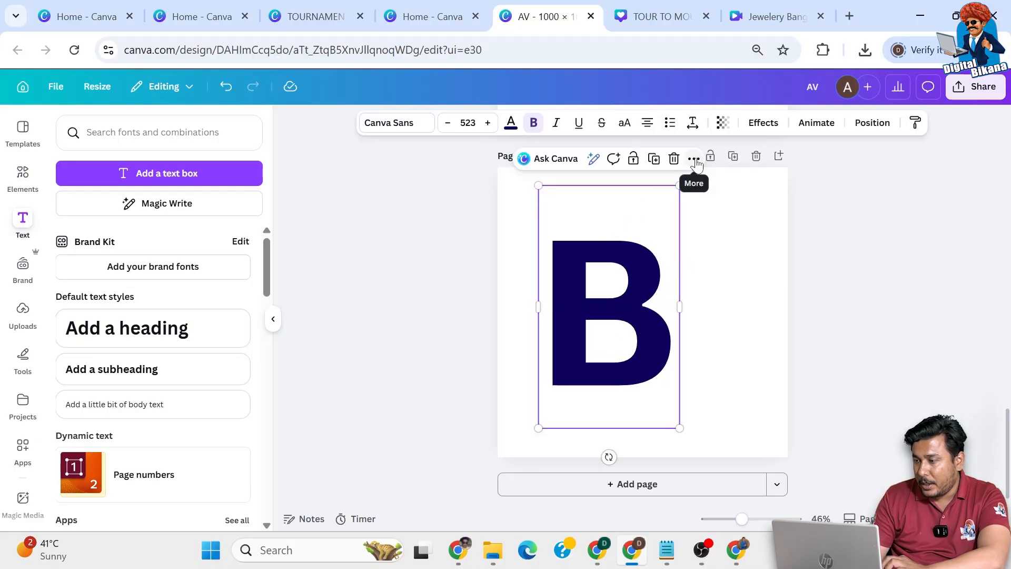
Step: Set the background color of page 5 to black
click(511, 123)
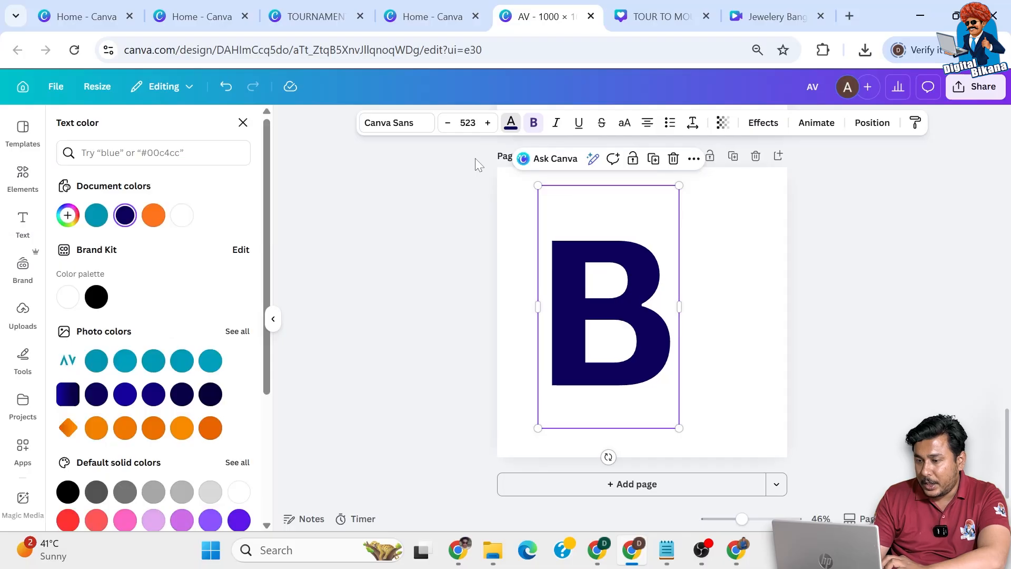
click(723, 254)
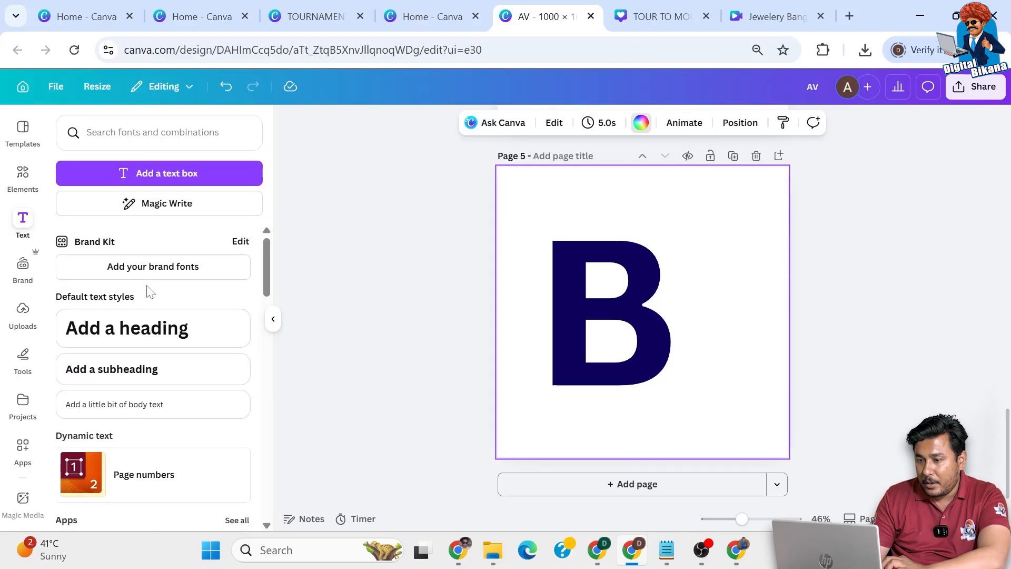
click(97, 297)
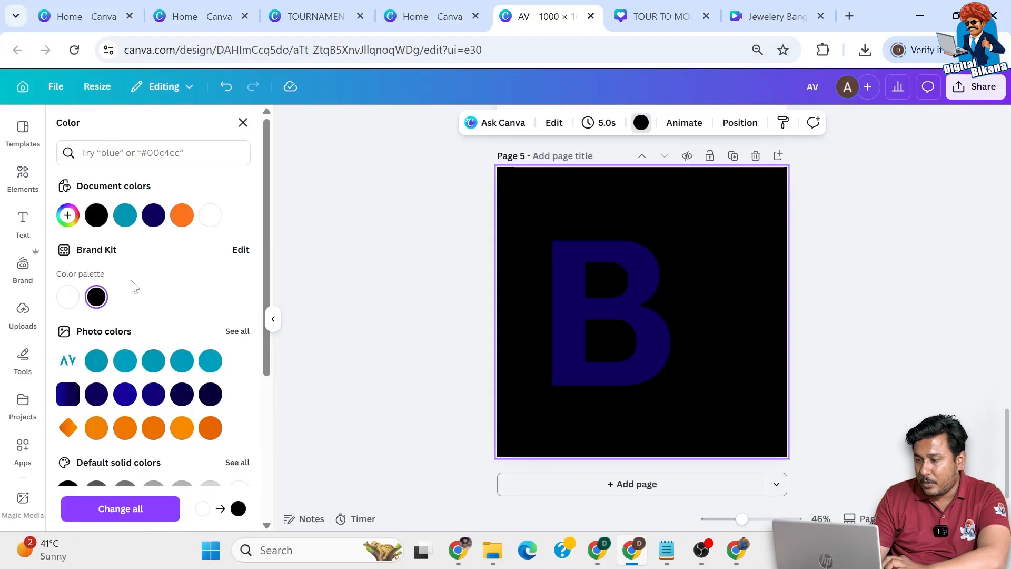
Step: Color the front copy of the letter B white on page 5
click(627, 277)
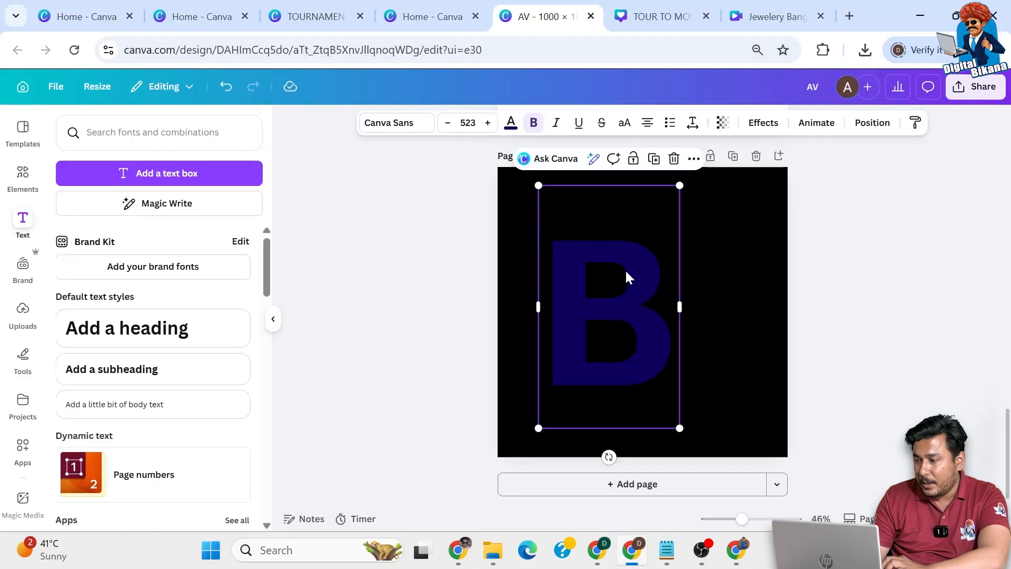
click(514, 123)
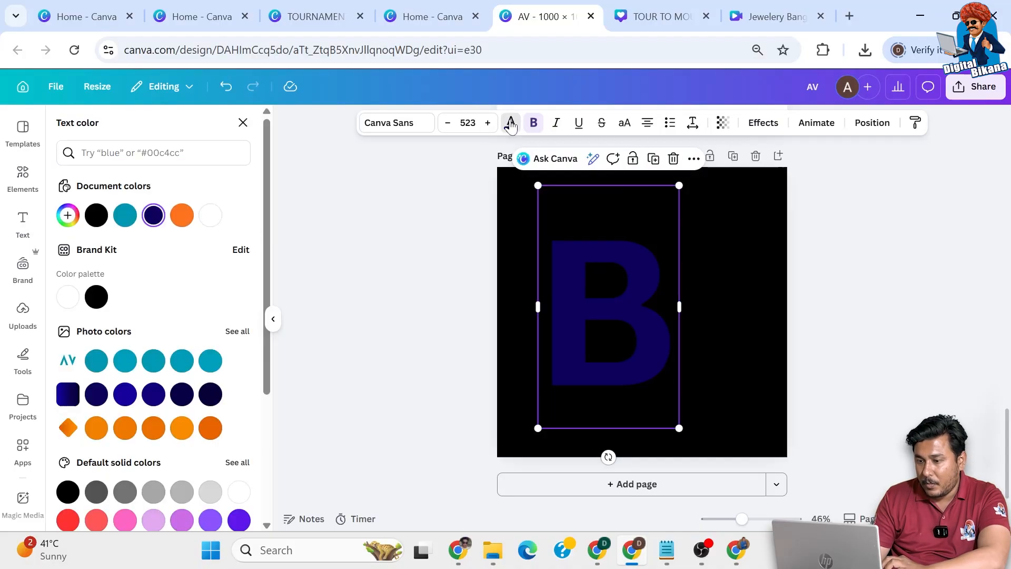
click(68, 298)
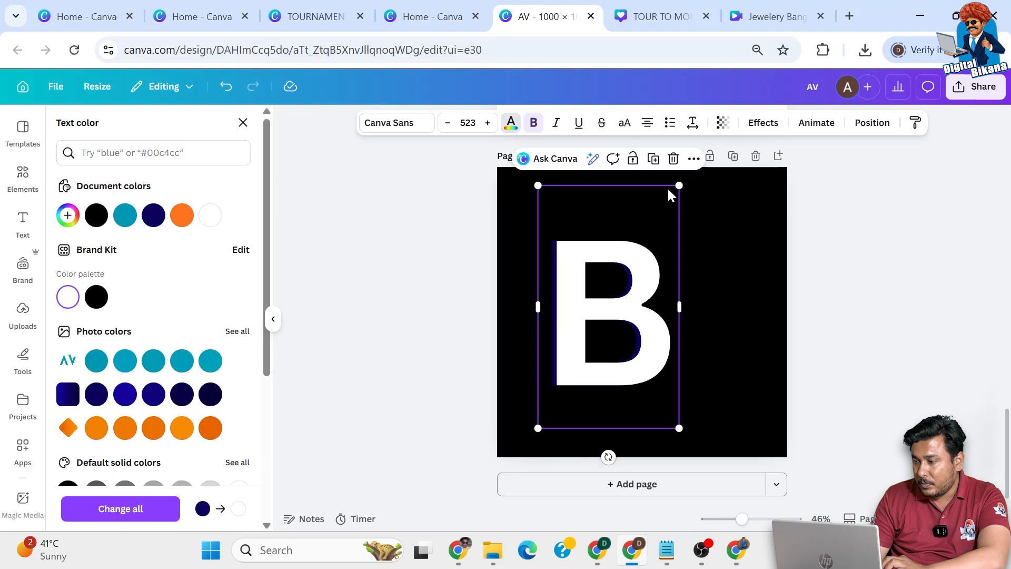
Step: Send the white B backward behind the navy B and nudge it slightly to the right as an outline
click(694, 159)
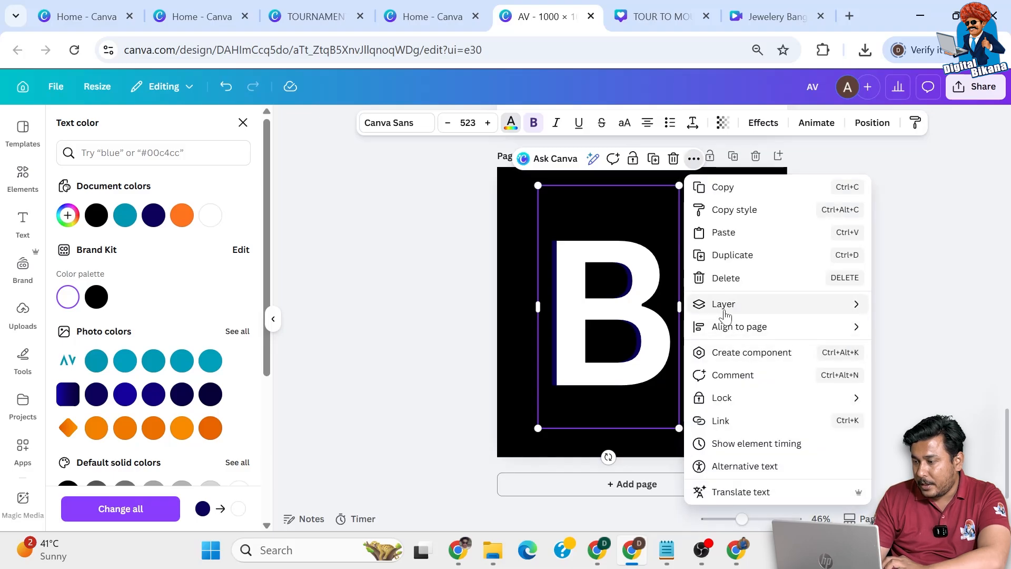
mouse_move(724, 315)
click(610, 343)
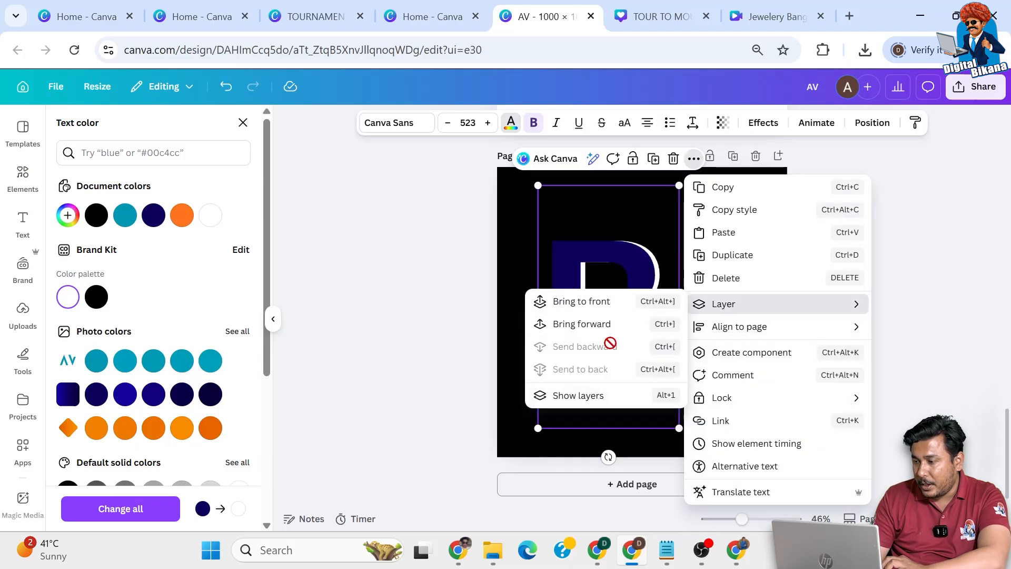
click(879, 275)
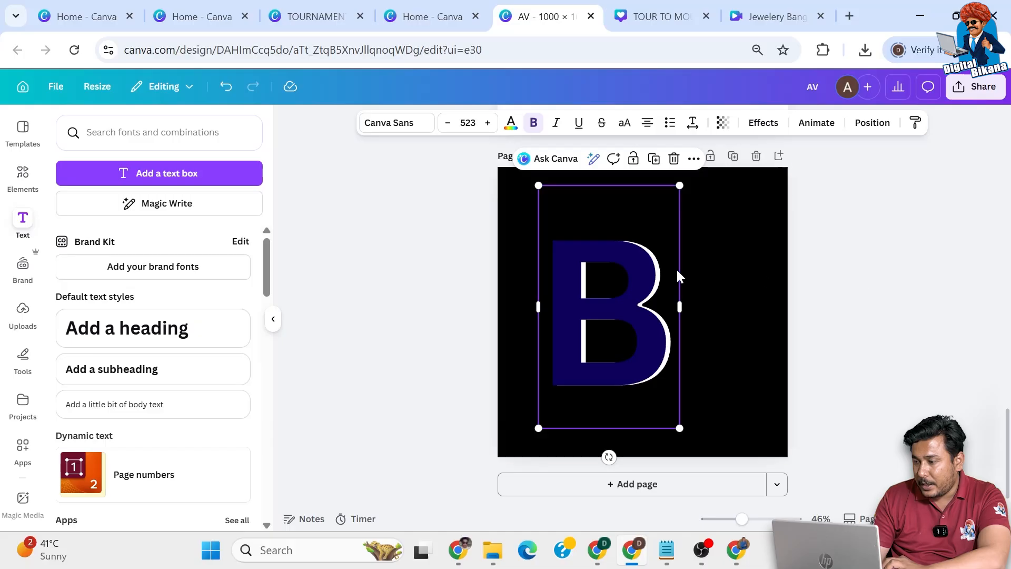
drag(677, 201, 679, 201)
Step: Duplicate the navy B, change the copy's text to "E" and place it so it slightly overlaps the B's right side
click(627, 271)
click(650, 163)
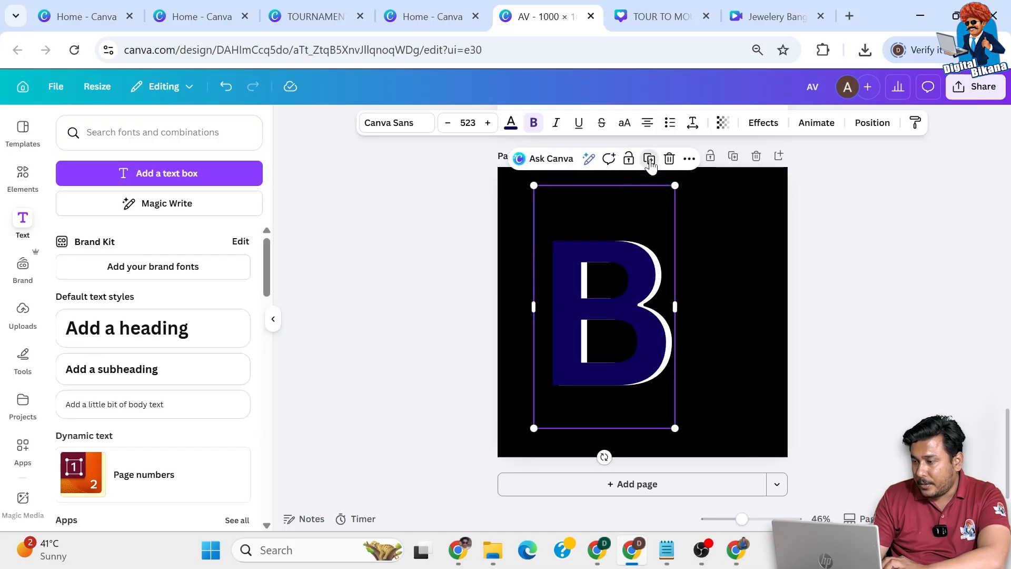
drag(622, 307, 685, 296)
double_click(685, 296)
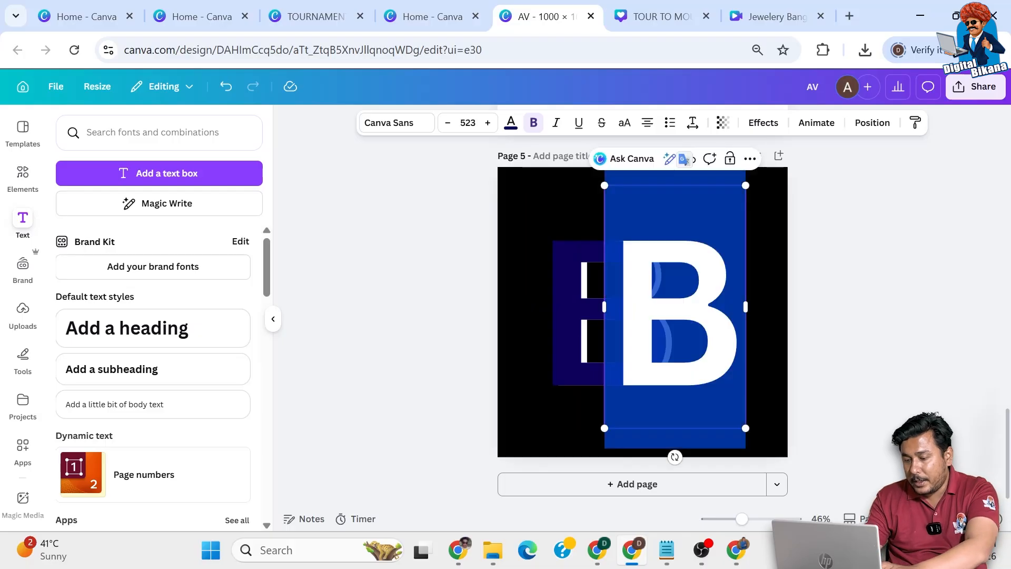
text(E)
drag(705, 293, 730, 298)
Step: Send the letter E to the back, behind both the white and navy B
click(786, 159)
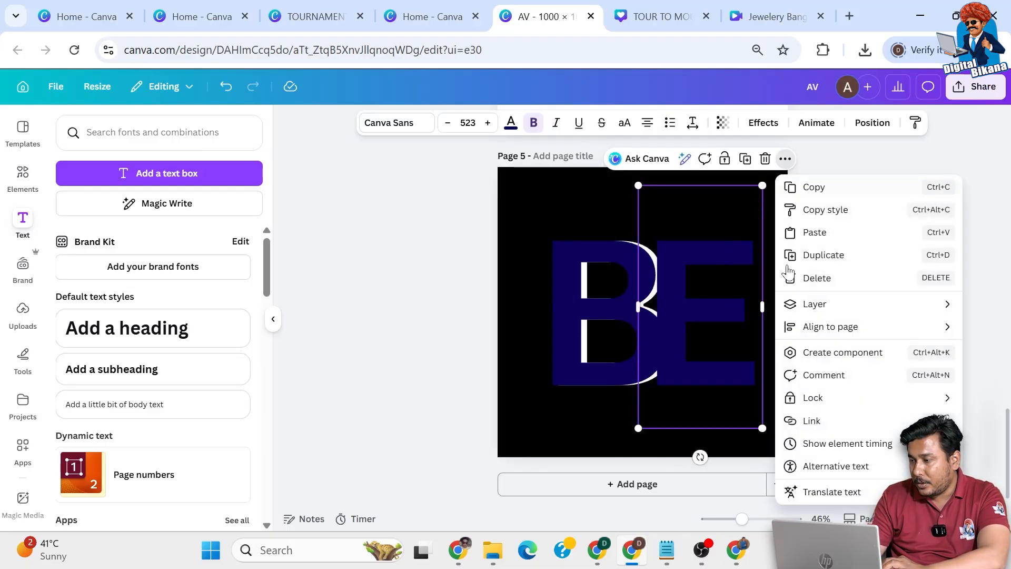
mouse_move(815, 305)
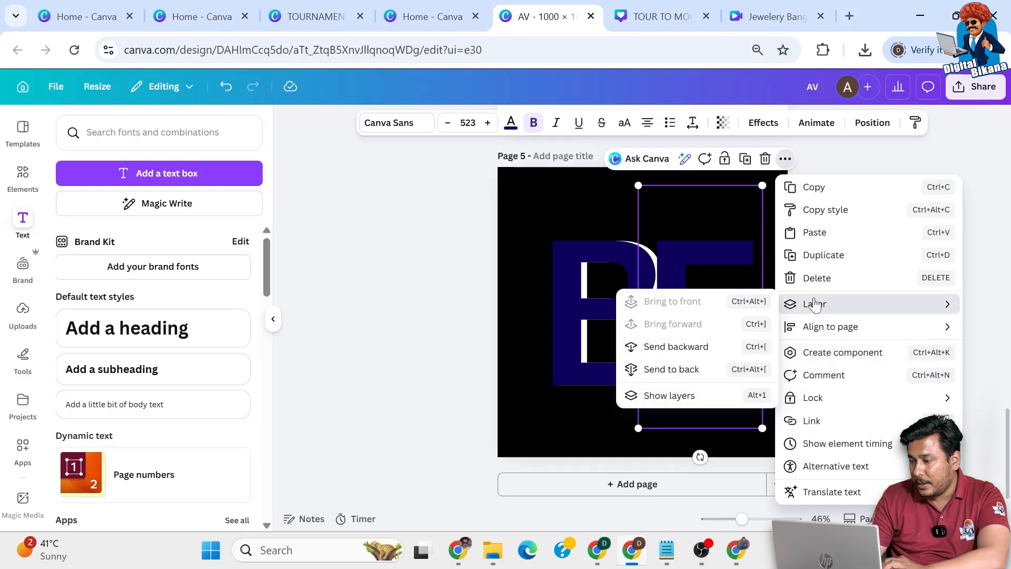
click(679, 372)
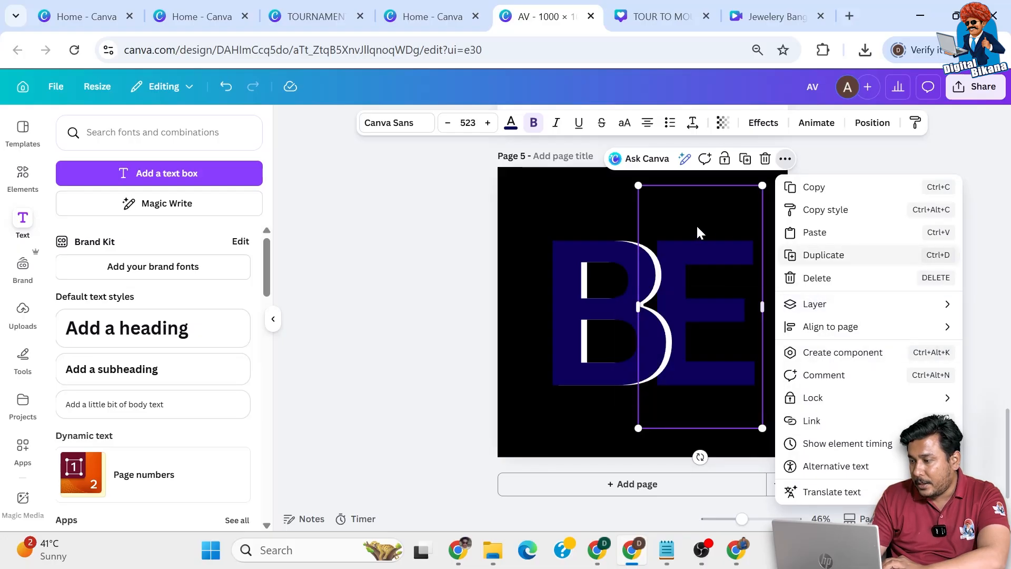
click(388, 240)
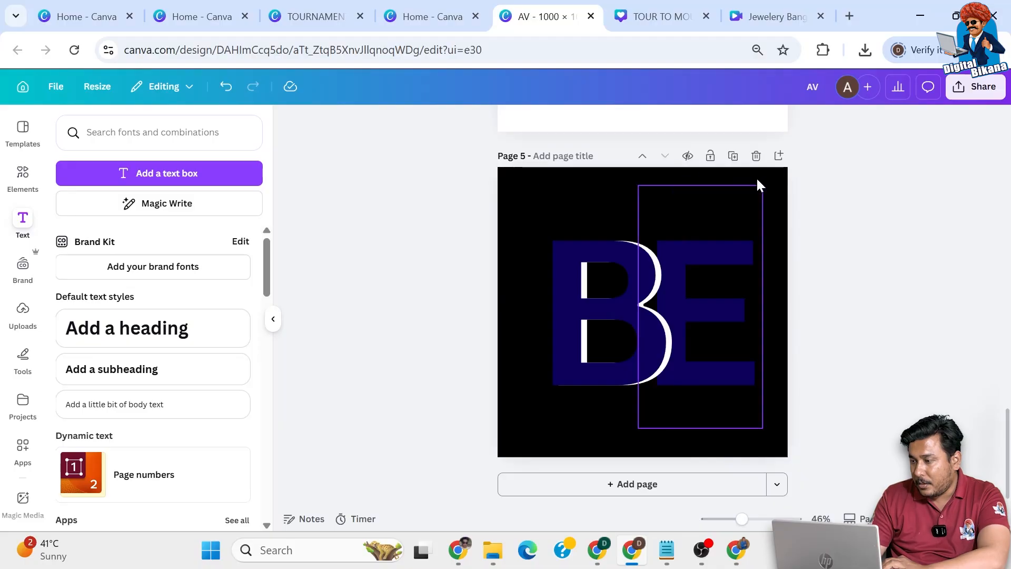
Step: Set the background color of page 5 to white
click(785, 175)
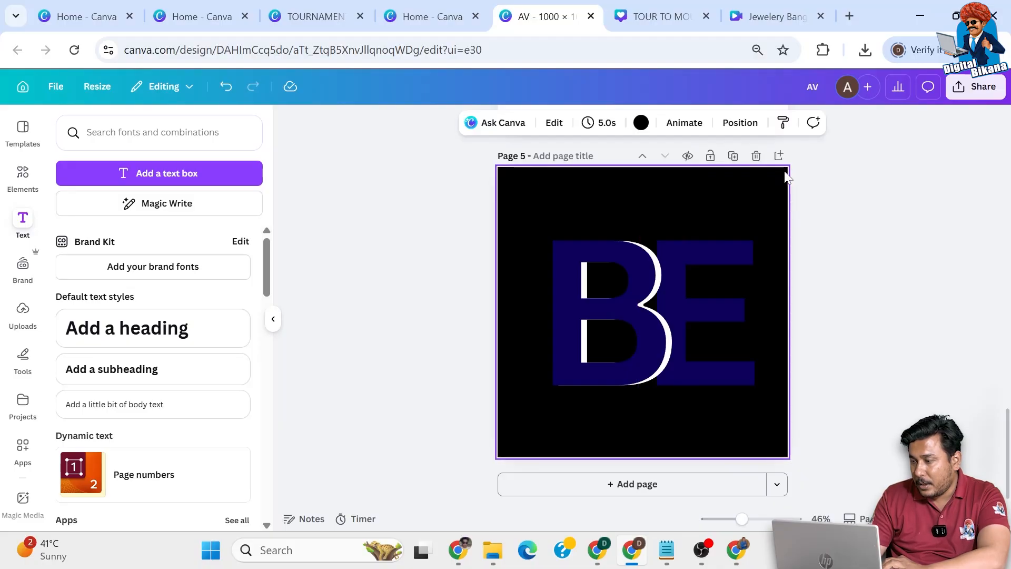
click(640, 123)
click(206, 220)
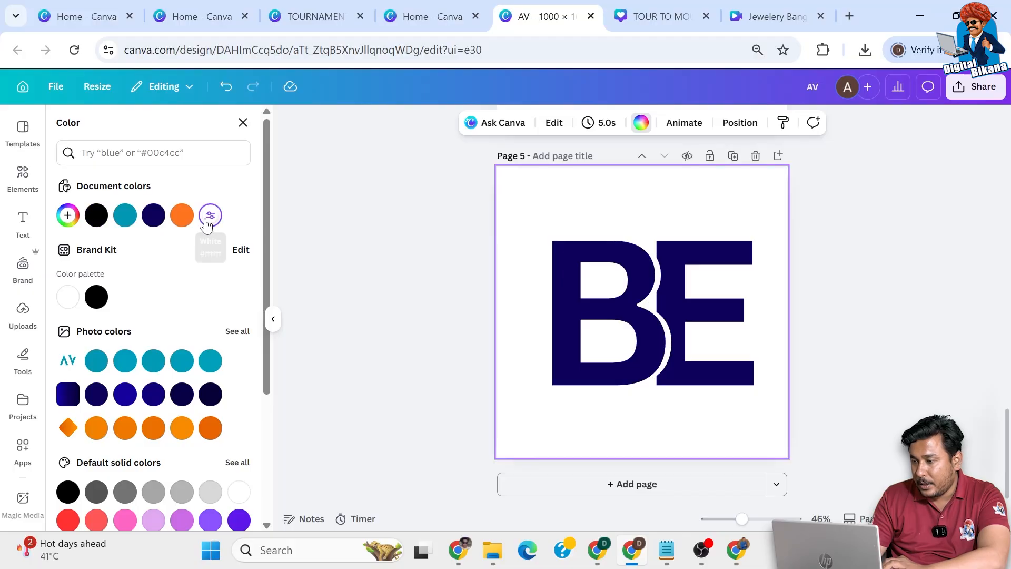
click(812, 306)
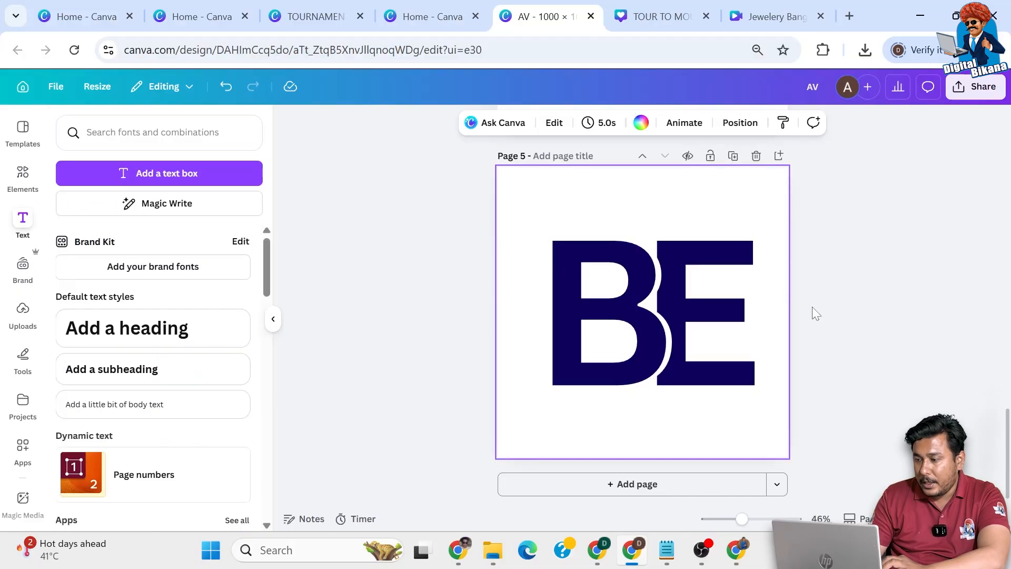